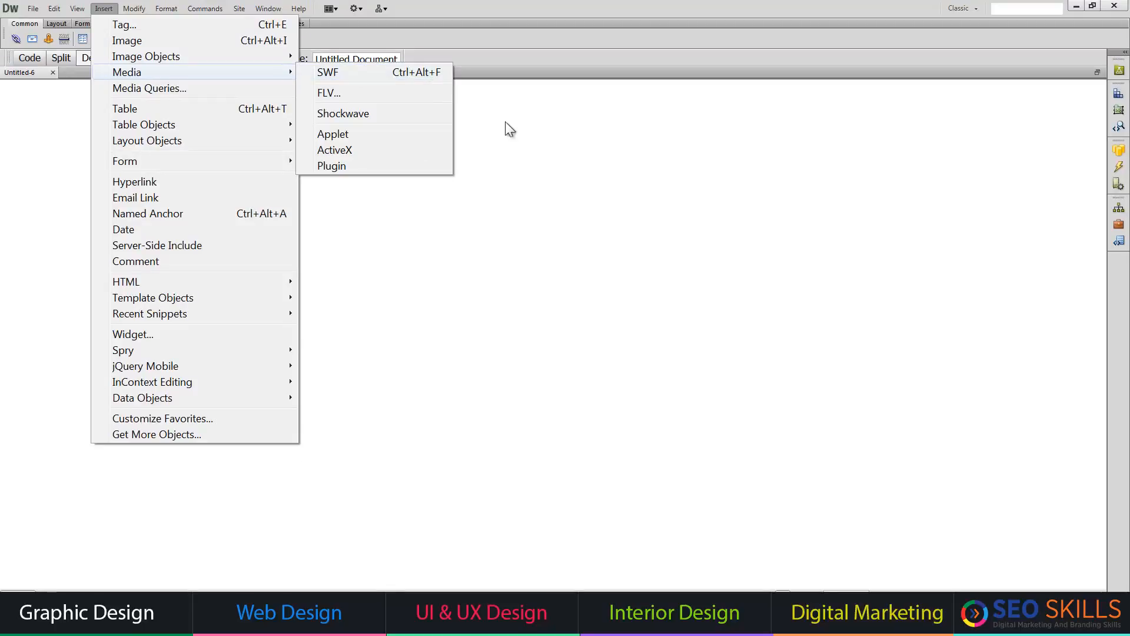
Switch to Adobe Flash CC and create a new ActionScript 3.0 document.
{"action": "left_click", "coordinate": [602, 162]}
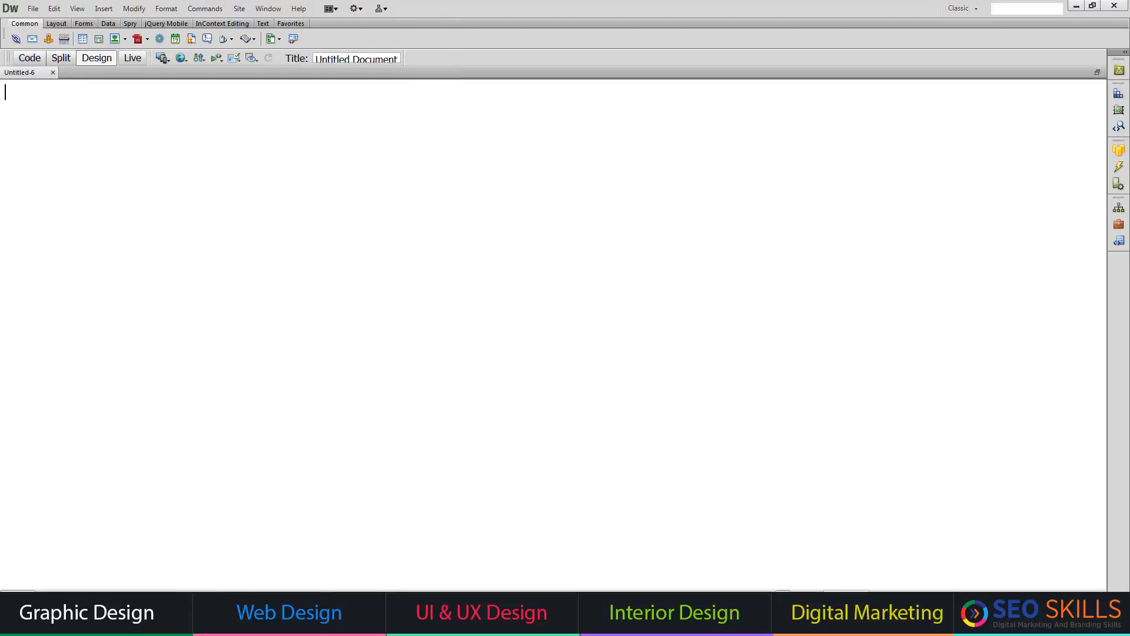
{"action": "mouse_move", "coordinate": [210, 624]}
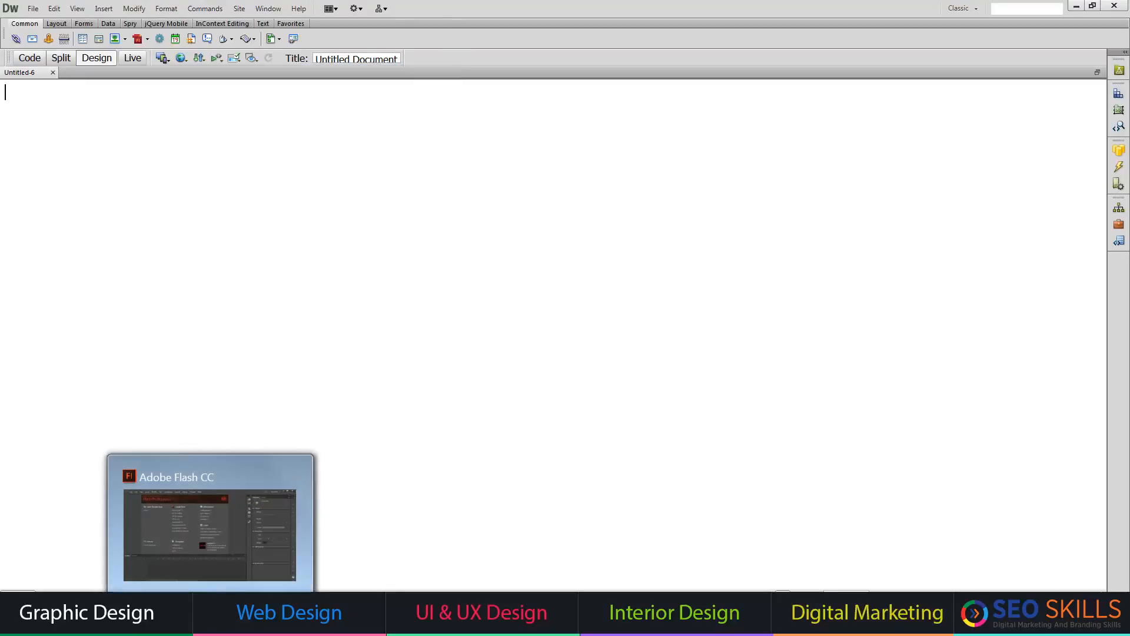
{"action": "left_click", "coordinate": [219, 524]}
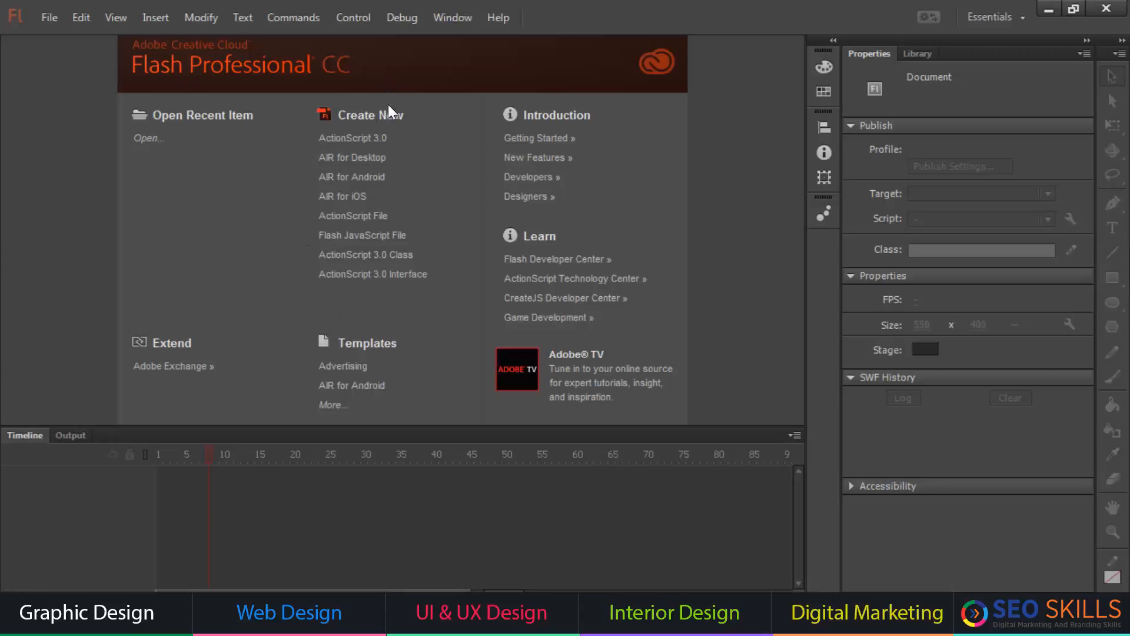
{"action": "left_click", "coordinate": [362, 138]}
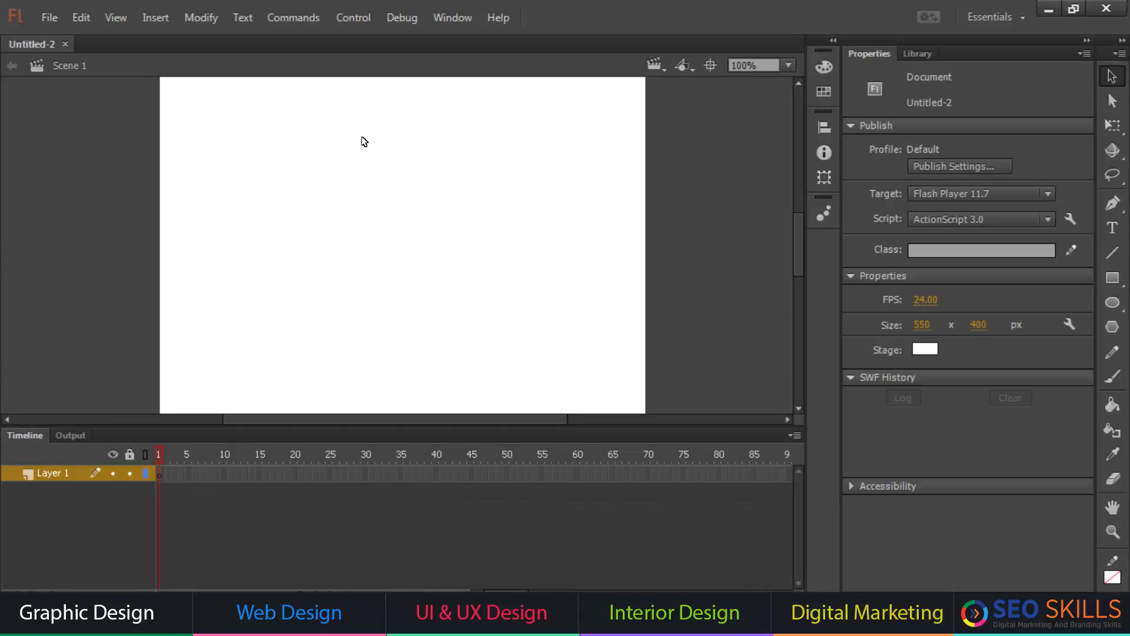
Import the picture digital-marketing-company-india.jpg from the digital Marketing Pics folder onto the stage.
{"action": "left_click", "coordinate": [49, 17]}
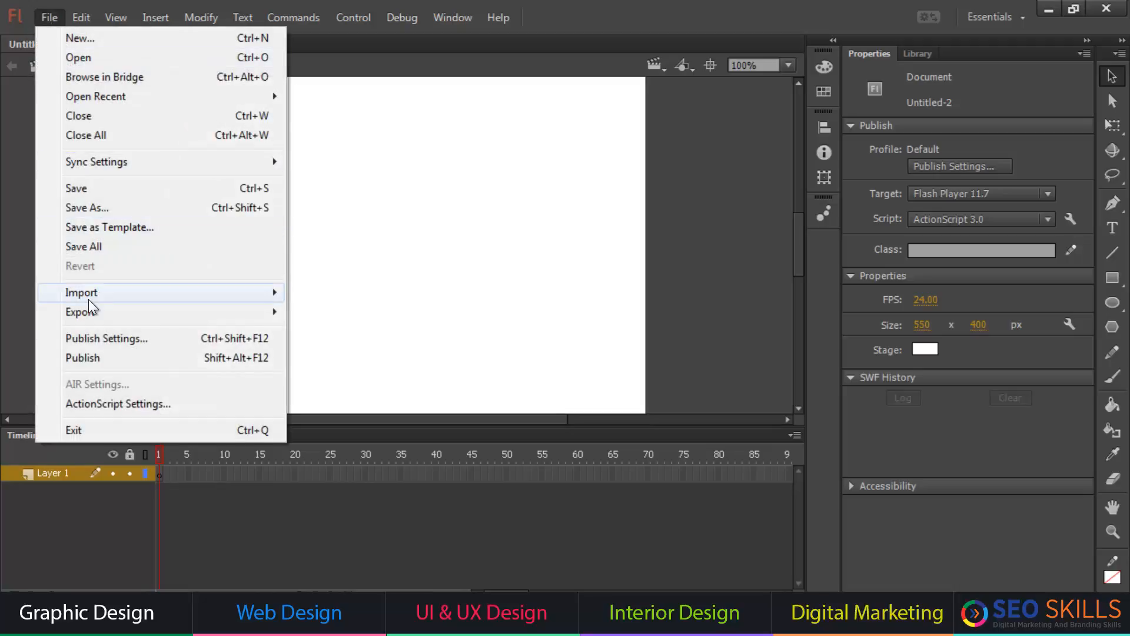
{"action": "mouse_move", "coordinate": [82, 293]}
{"action": "left_click", "coordinate": [365, 292]}
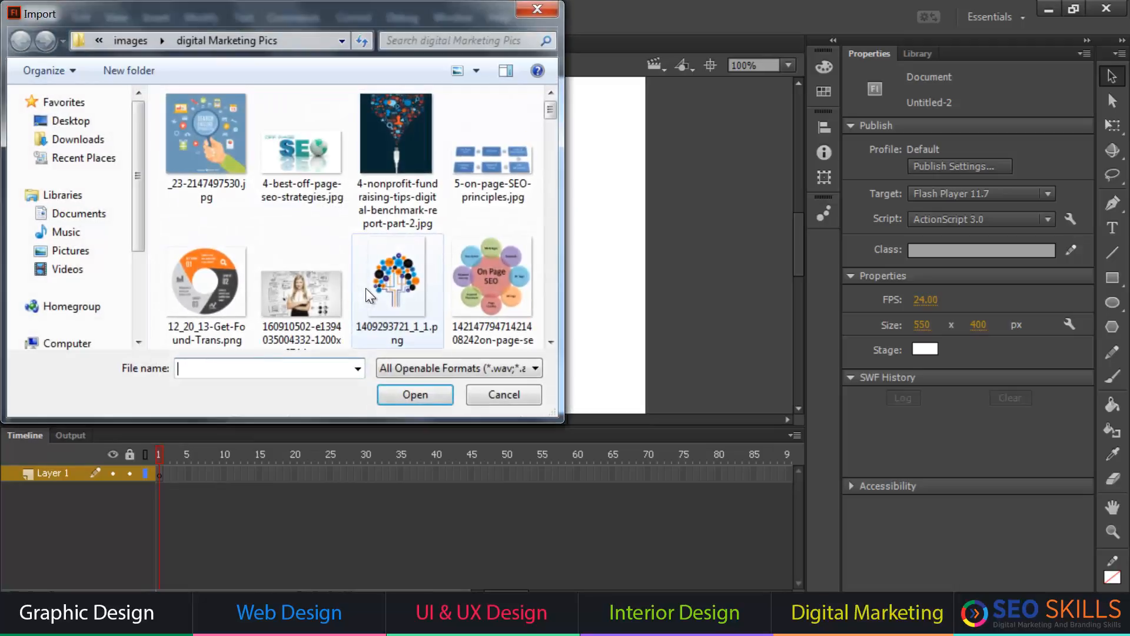
{"action": "left_click_drag", "start_coordinate": [550, 120], "coordinate": [552, 178]}
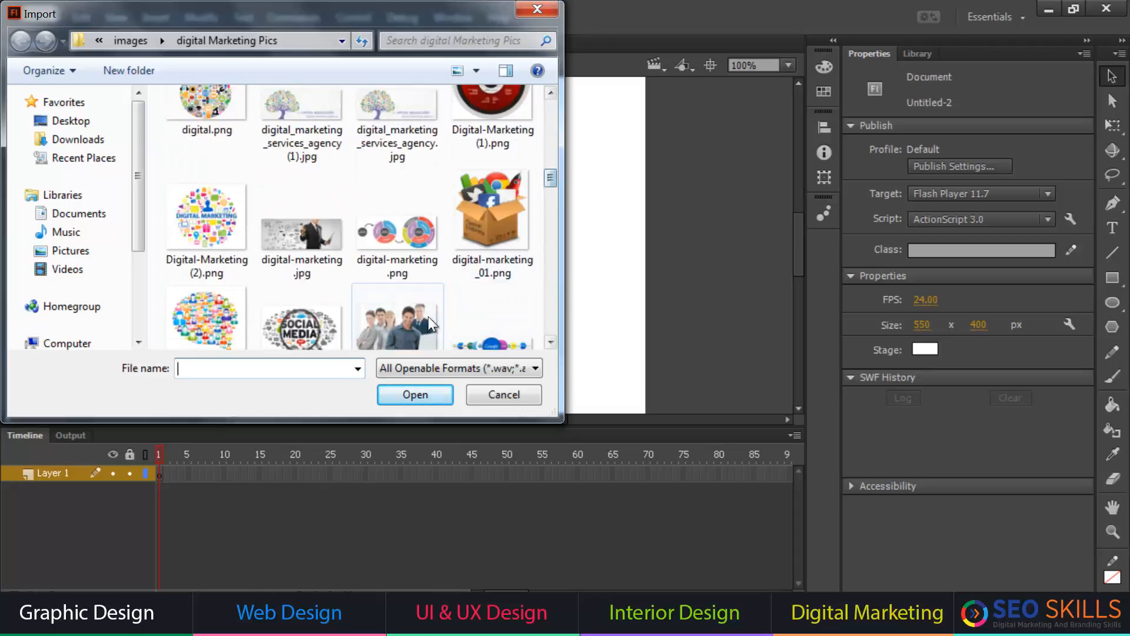
{"action": "left_click", "coordinate": [412, 323]}
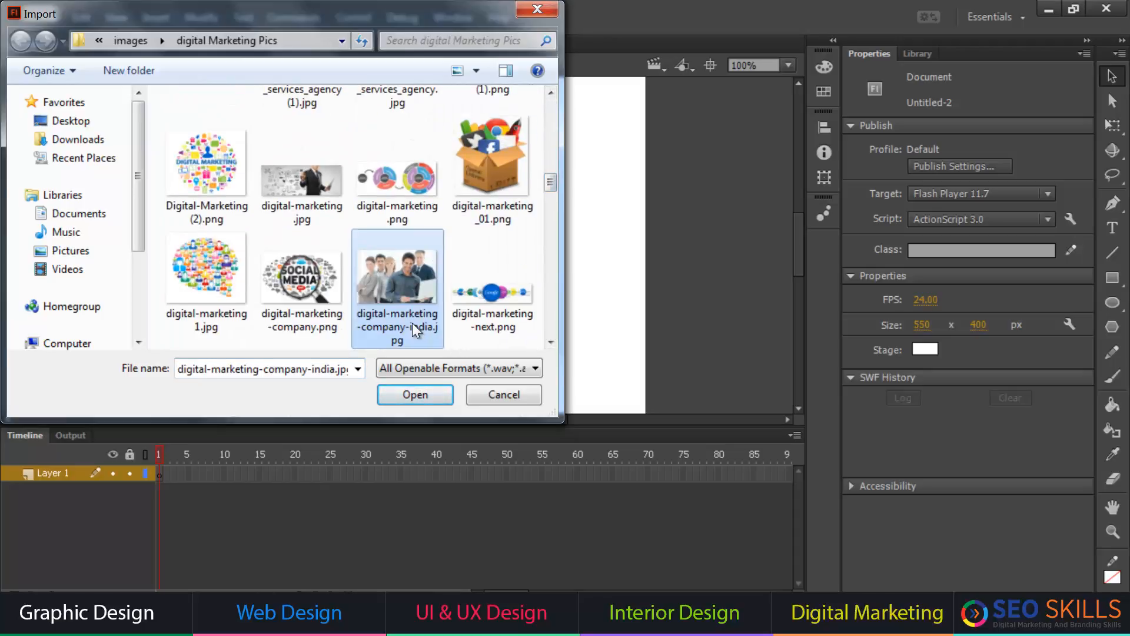
{"action": "left_click", "coordinate": [432, 399]}
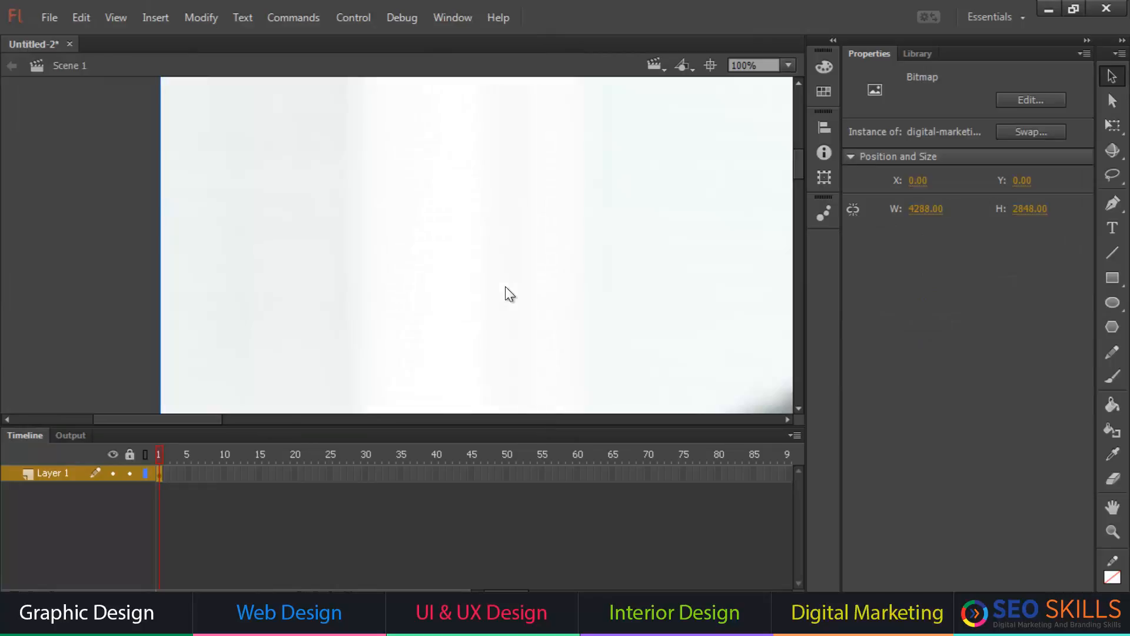
Scale the imported picture down by 50% twice, giving a size of 1072 x 712 px.
{"action": "key", "text": "ctrl+alt+s"}
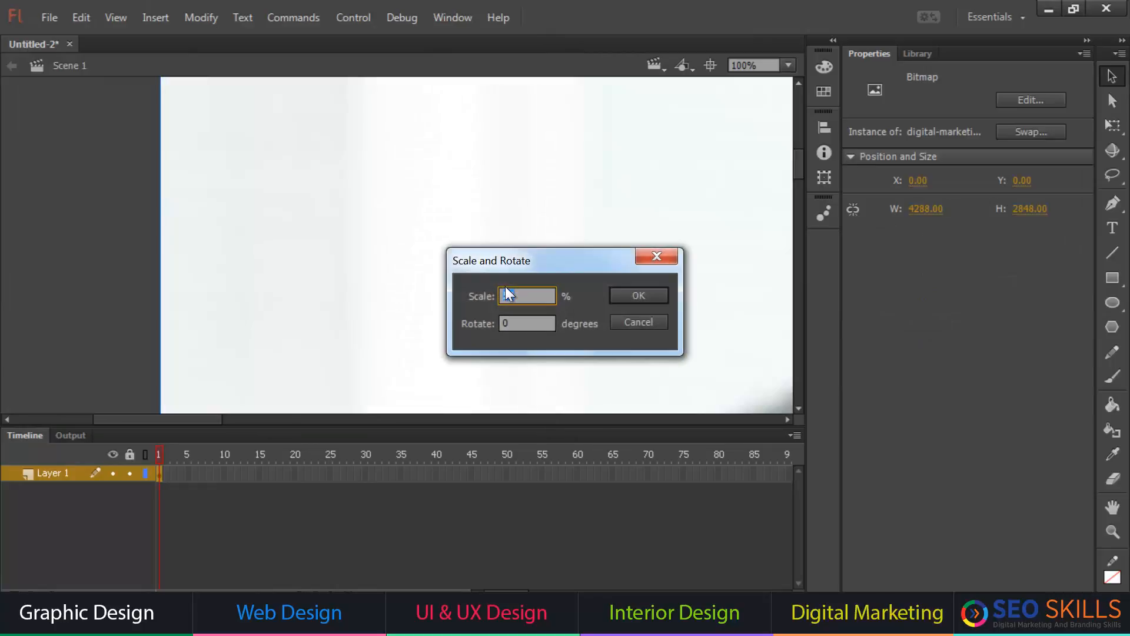
{"action": "key", "text": "Return"}
{"action": "key", "text": "ctrl+minus"}
{"action": "key", "text": "ctrl+minus"}
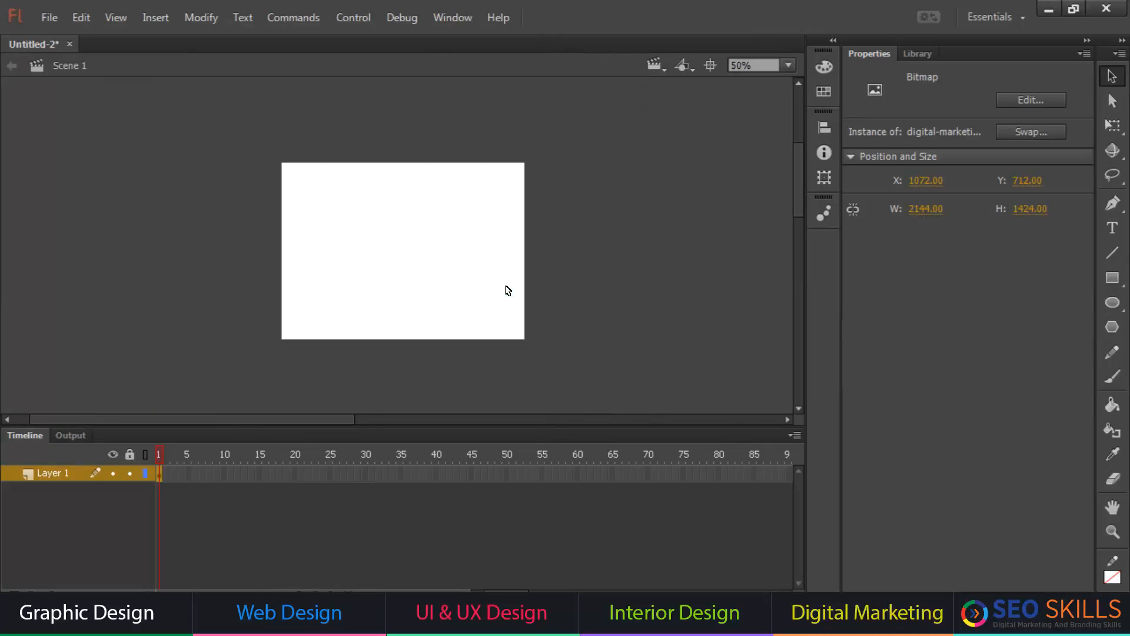
{"action": "key", "text": "ctrl+alt+s"}
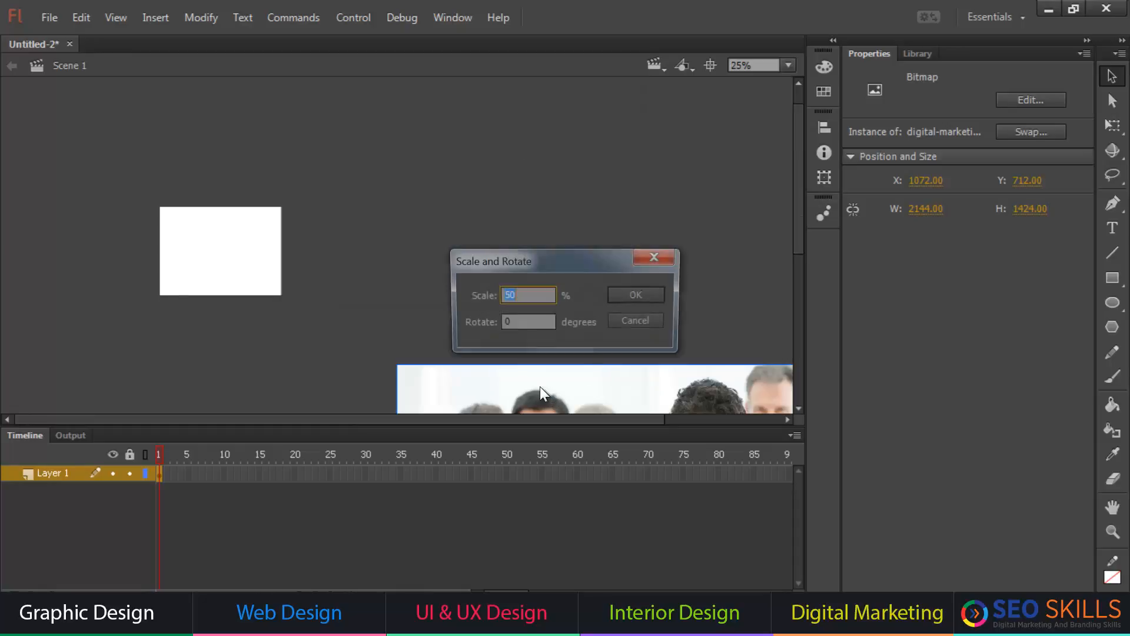
{"action": "key", "text": "Return"}
{"action": "key", "text": "ctrl+minus"}
{"action": "key", "text": "ctrl+minus"}
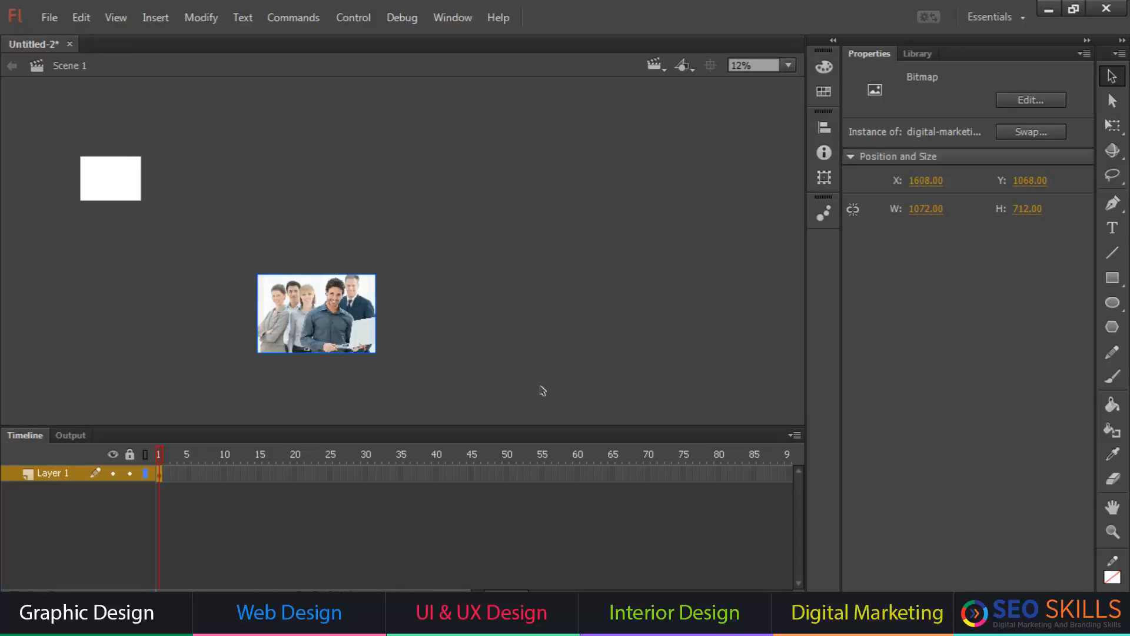
Move the scaled picture next to the stage, just beyond its right edge, and deselect it.
{"action": "left_click_drag", "start_coordinate": [174, 204], "coordinate": [123, 143]}
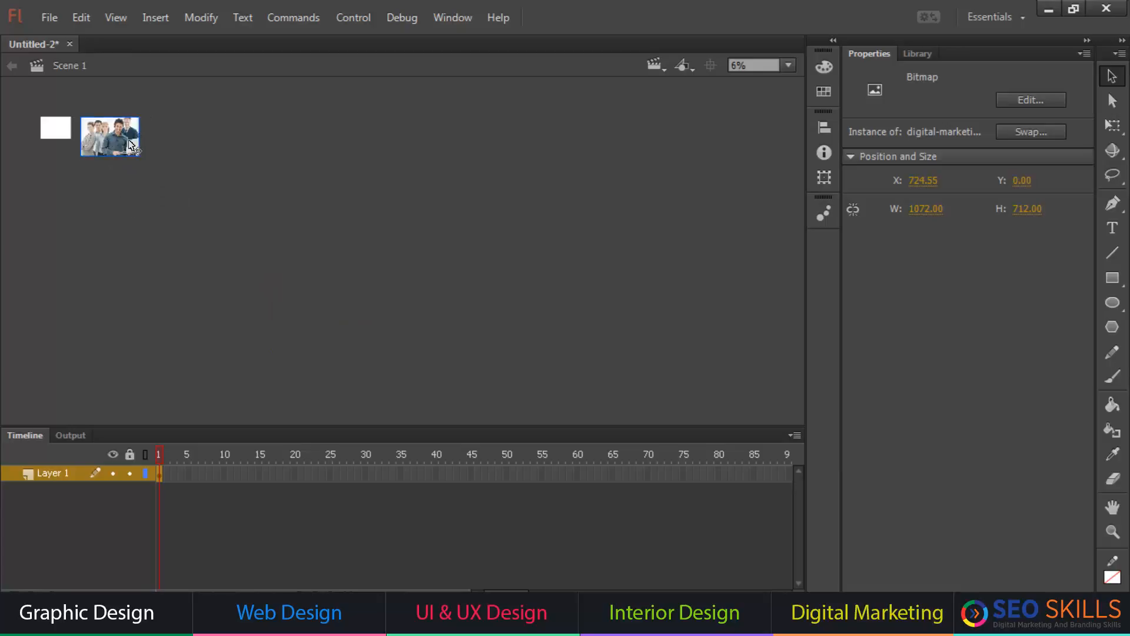
{"action": "key", "text": "ctrl+equal"}
{"action": "key", "text": "ctrl+equal"}
{"action": "left_click_drag", "start_coordinate": [386, 262], "coordinate": [389, 244]}
{"action": "left_click", "coordinate": [141, 397]}
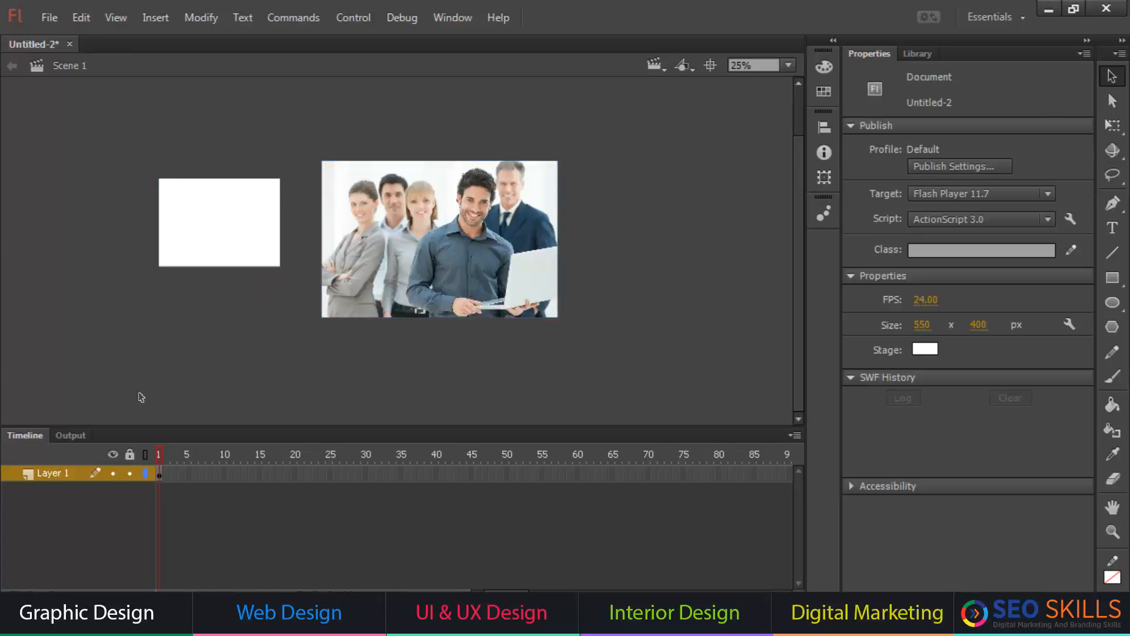
Add a new layer above the picture and draw a blue circle about 329 px wide in the middle of the stage.
{"action": "left_click", "coordinate": [14, 597]}
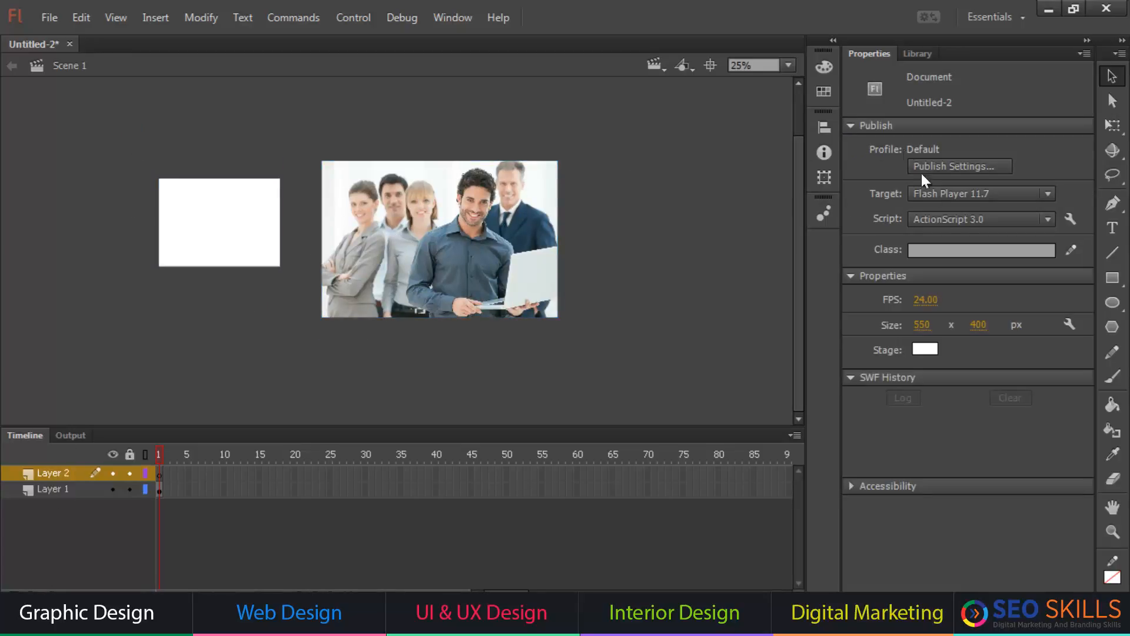
{"action": "left_click", "coordinate": [1117, 303]}
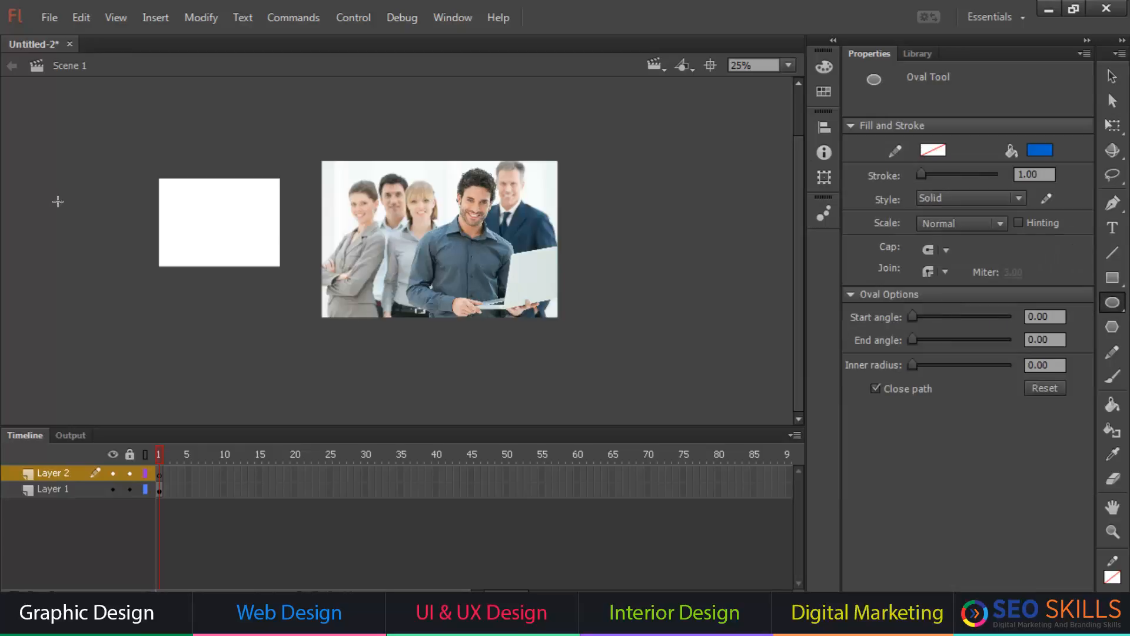
{"action": "left_click_drag", "start_coordinate": [57, 202], "coordinate": [239, 243]}
{"action": "key", "text": "v"}
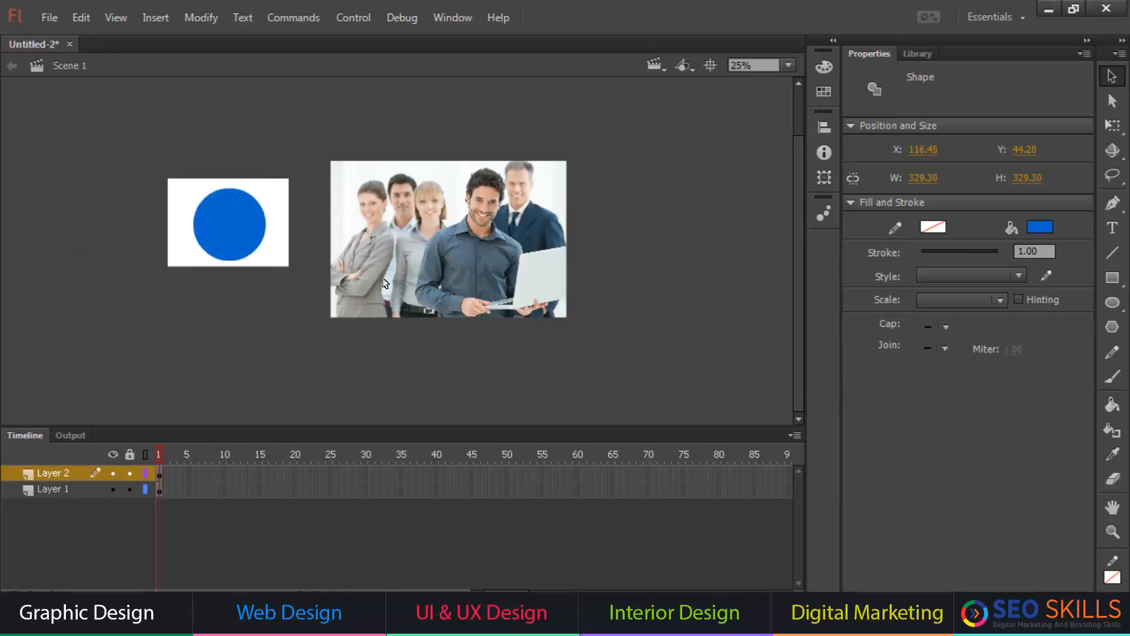
Move the picture behind the circle so their left edges line up, and create a classic tween on Layer 1.
{"action": "left_click_drag", "start_coordinate": [472, 256], "coordinate": [336, 270]}
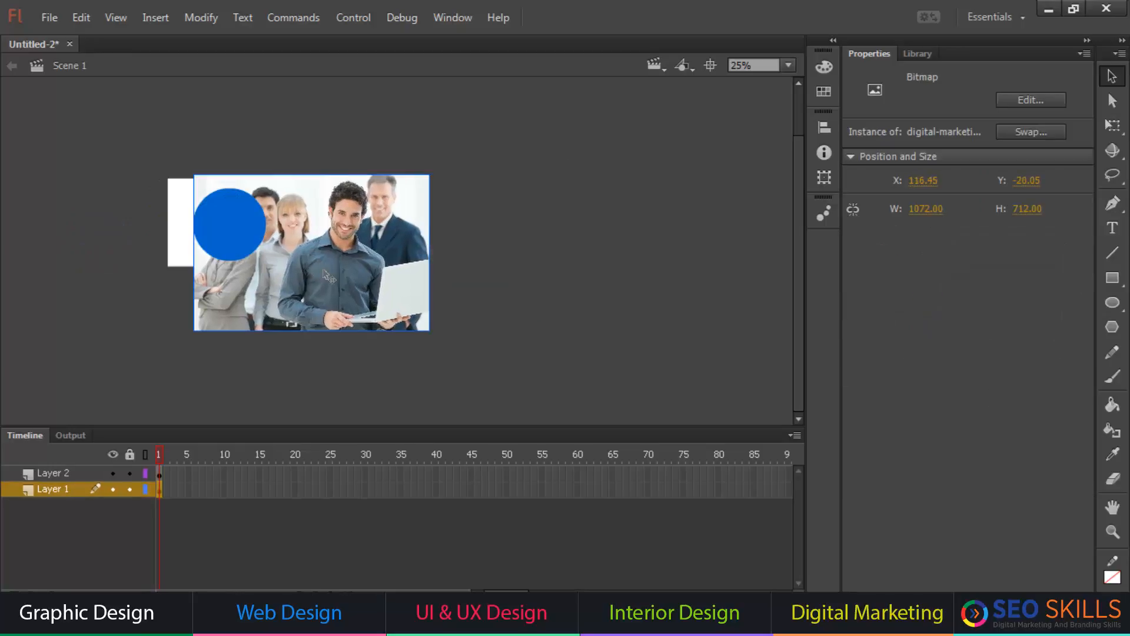
{"action": "right_click", "coordinate": [161, 493]}
{"action": "left_click", "coordinate": [246, 67]}
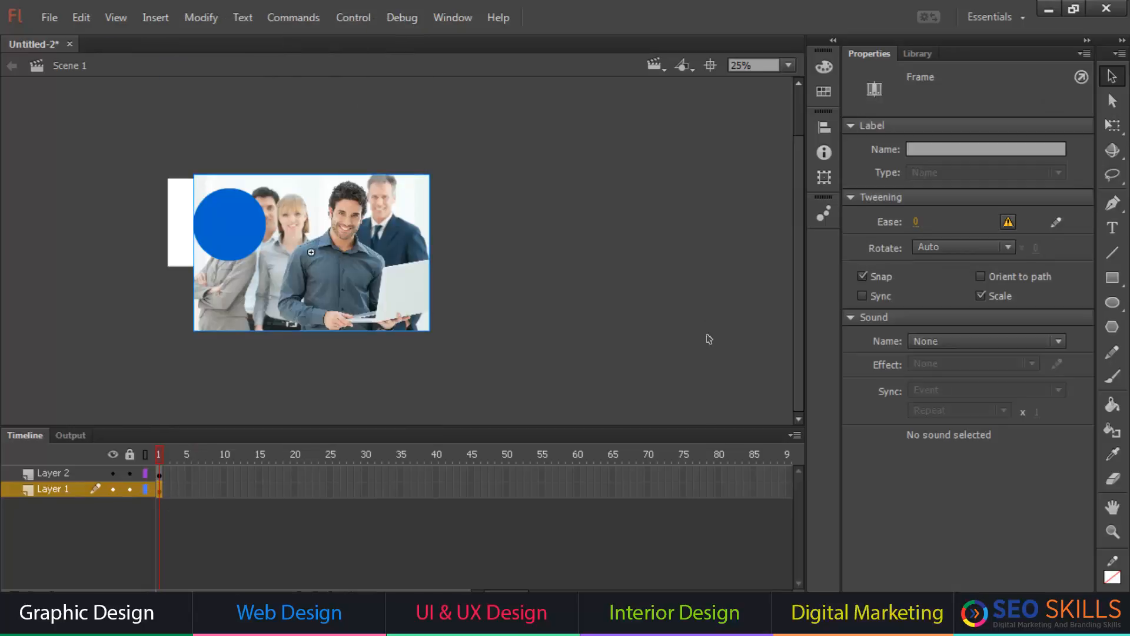
Extend both layers to frame 80, with a Layer 1 keyframe there in which the picture is shifted left behind the circle.
{"action": "left_click", "coordinate": [718, 493]}
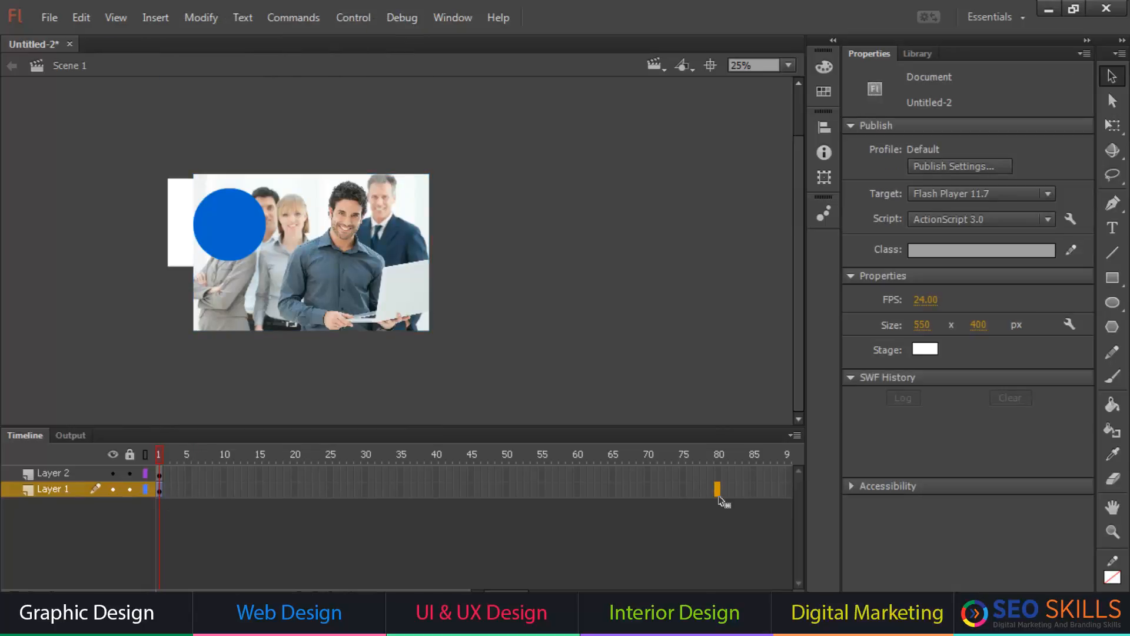
{"action": "key", "text": "F6"}
{"action": "left_click", "coordinate": [718, 476]}
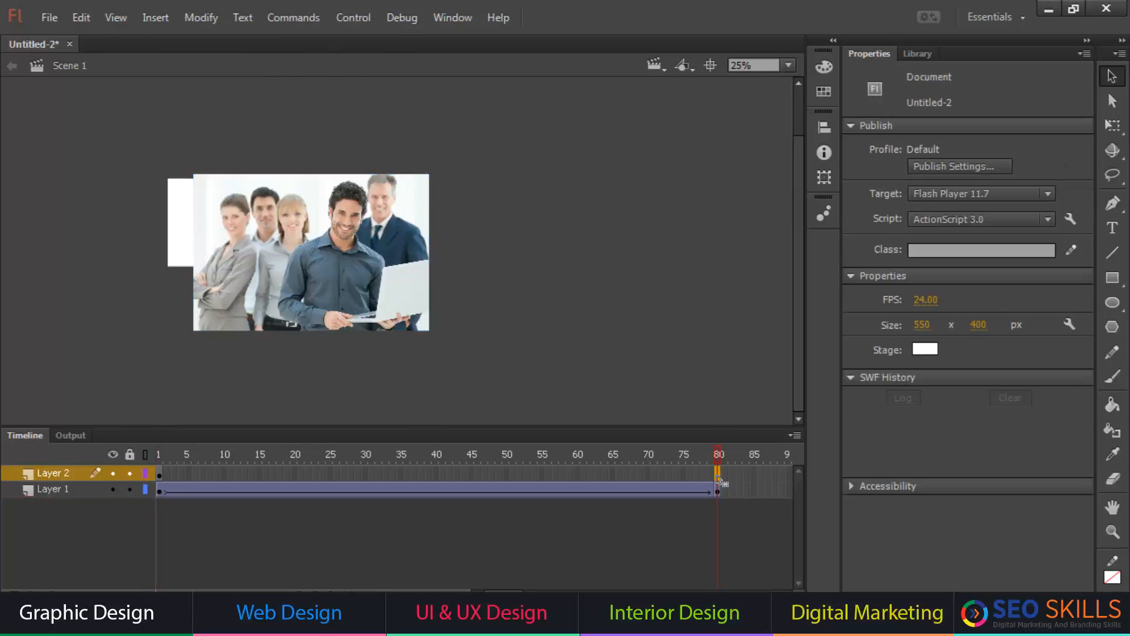
{"action": "key", "text": "F5"}
{"action": "left_click", "coordinate": [720, 491]}
{"action": "left_click_drag", "start_coordinate": [439, 299], "coordinate": [306, 290]}
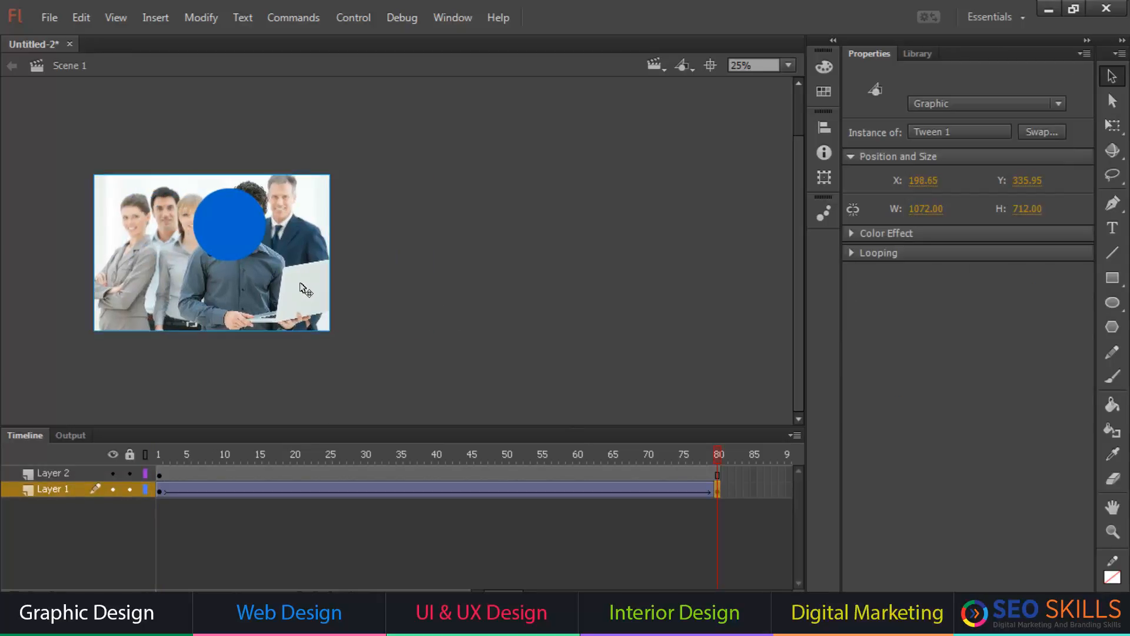
Turn Layer 2 into a mask for Layer 1 and play the animation from frame 1 to check it.
{"action": "right_click", "coordinate": [69, 475]}
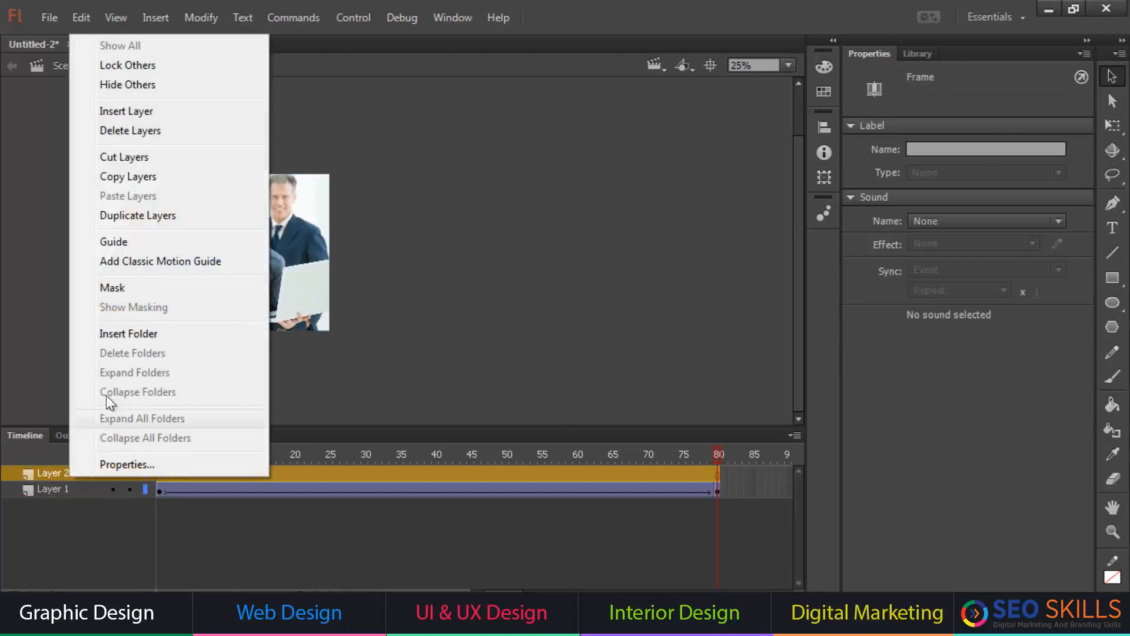
{"action": "left_click", "coordinate": [129, 288]}
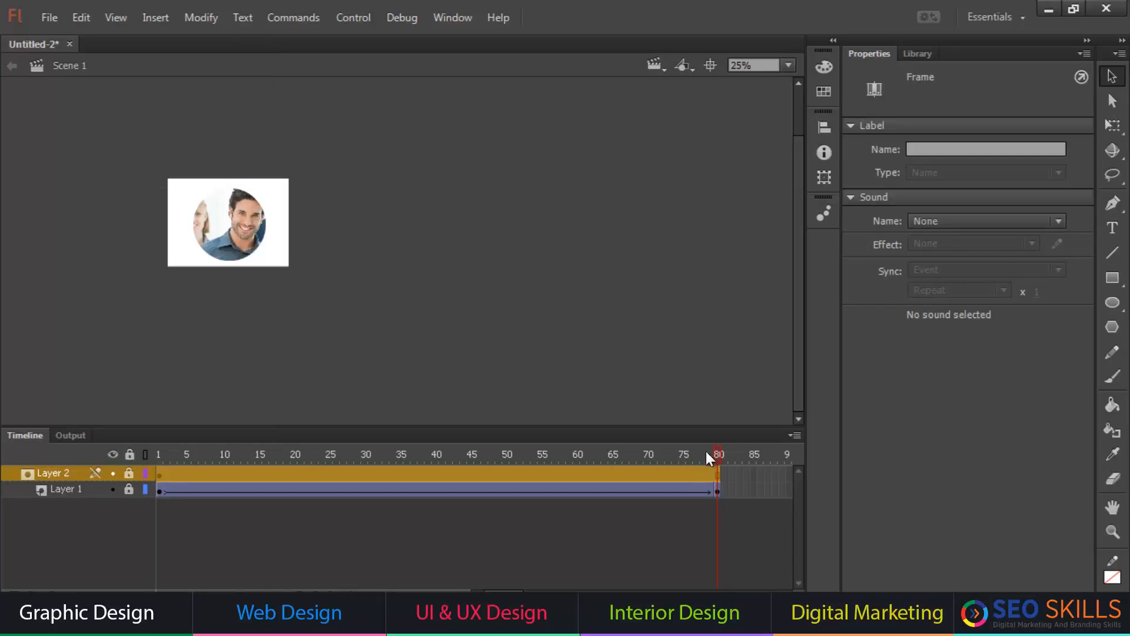
{"action": "left_click_drag", "start_coordinate": [715, 454], "coordinate": [104, 470]}
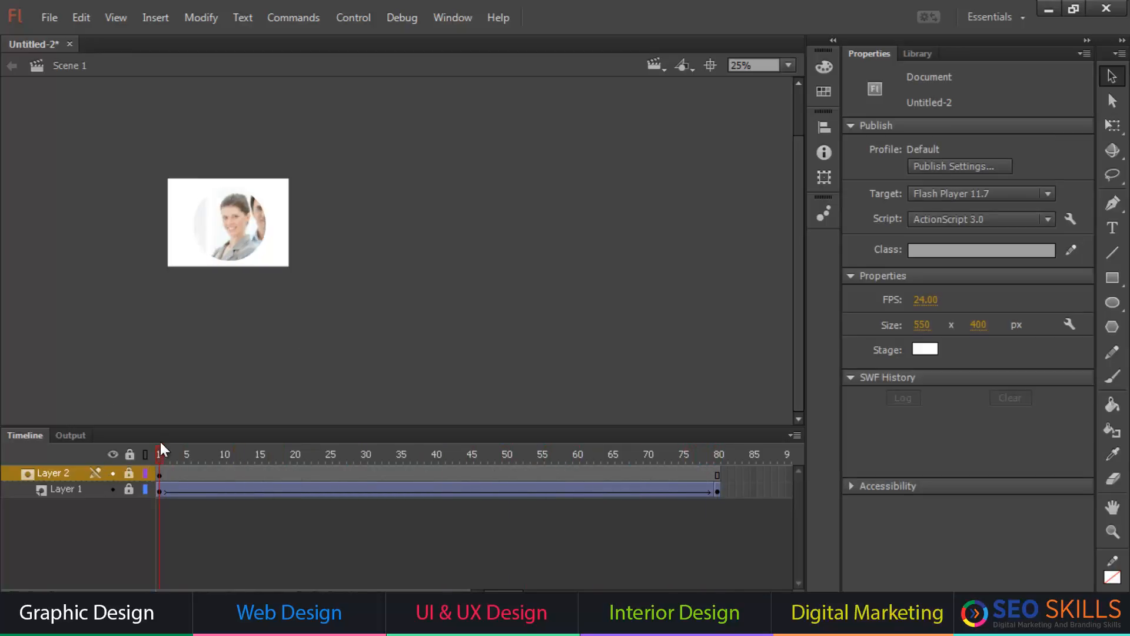
{"action": "double_click", "coordinate": [1113, 507]}
{"action": "key", "text": "Return"}
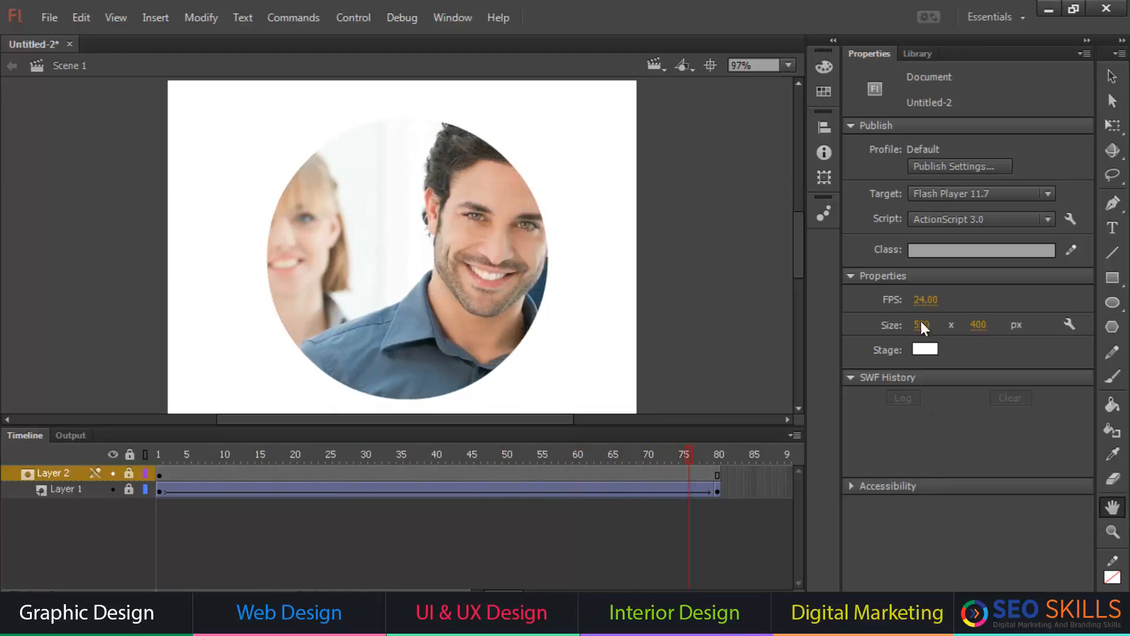
{"action": "left_click", "coordinate": [1110, 79]}
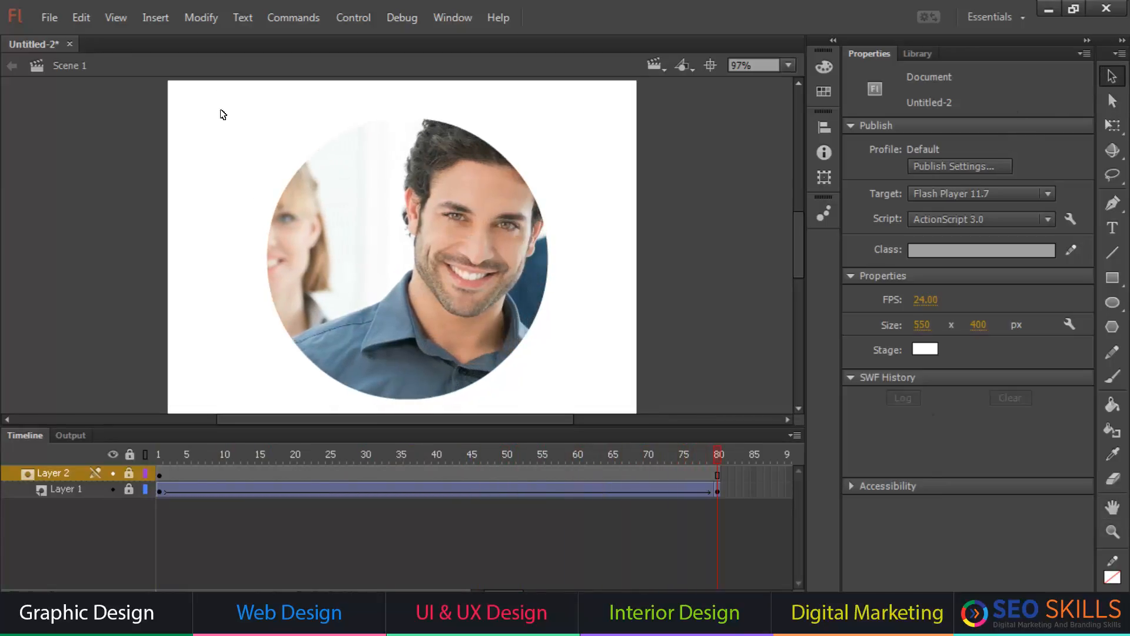
Export the animation as an SWF movie named mask_swf into the media folder of mysite_seoskills on the desktop.
{"action": "left_click", "coordinate": [54, 17]}
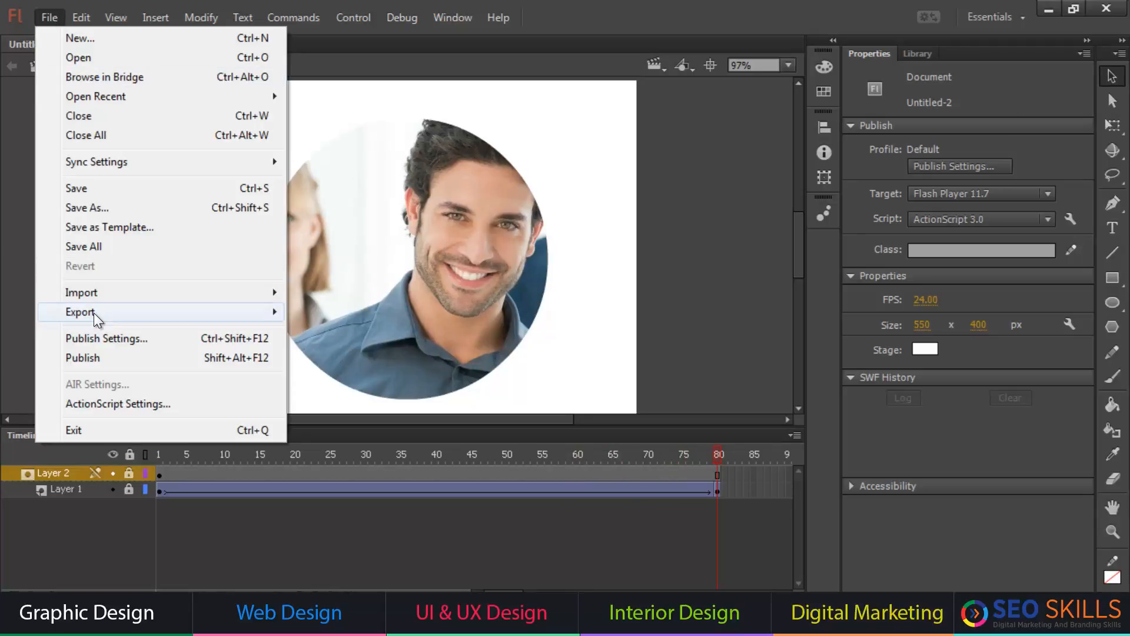
{"action": "mouse_move", "coordinate": [120, 312]}
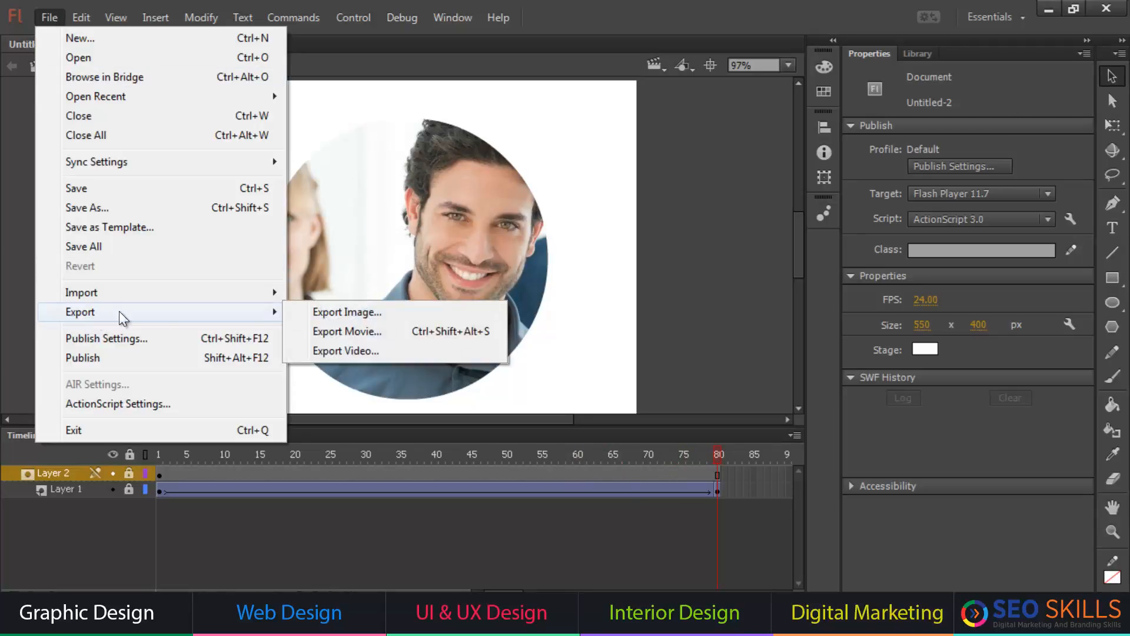
{"action": "left_click", "coordinate": [362, 331]}
{"action": "left_click", "coordinate": [217, 253]}
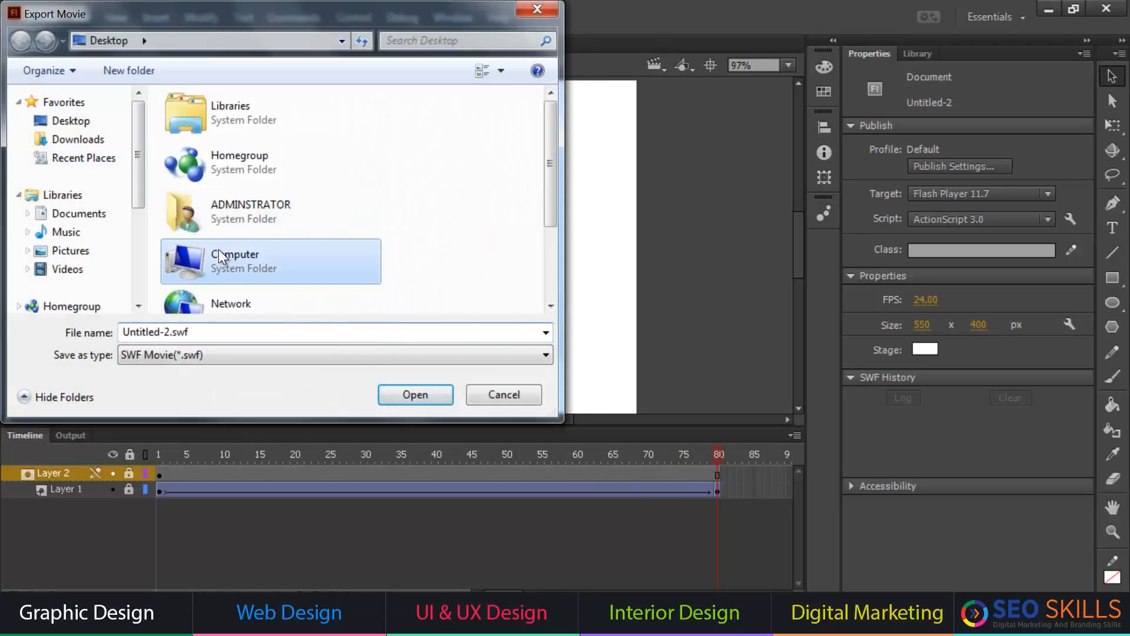
{"action": "left_click_drag", "start_coordinate": [549, 168], "coordinate": [550, 228]}
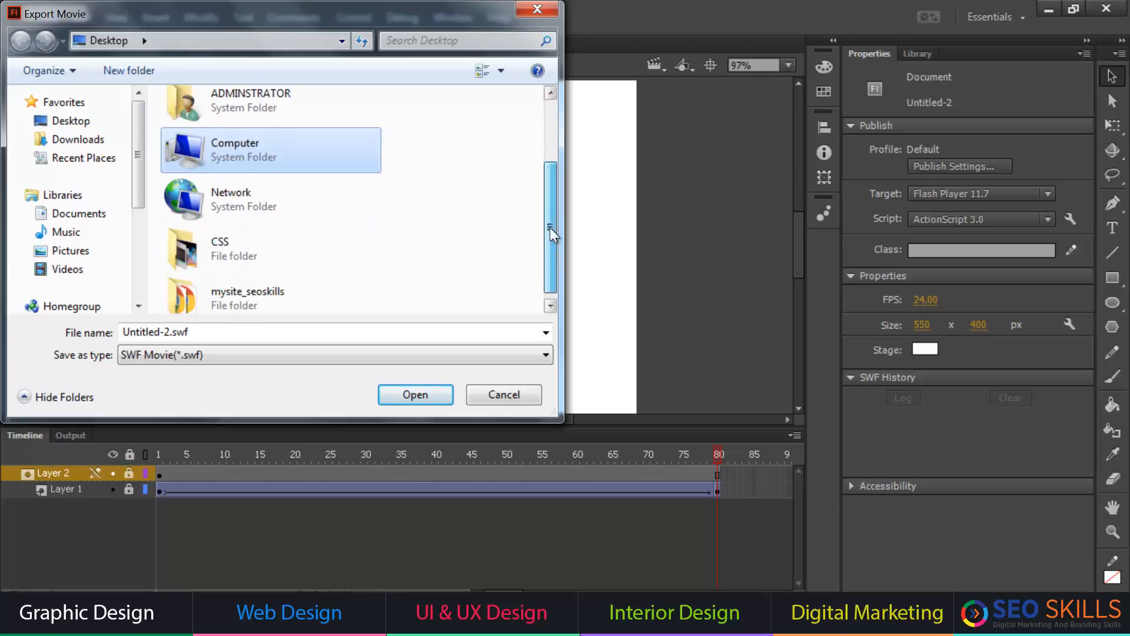
{"action": "double_click", "coordinate": [231, 291]}
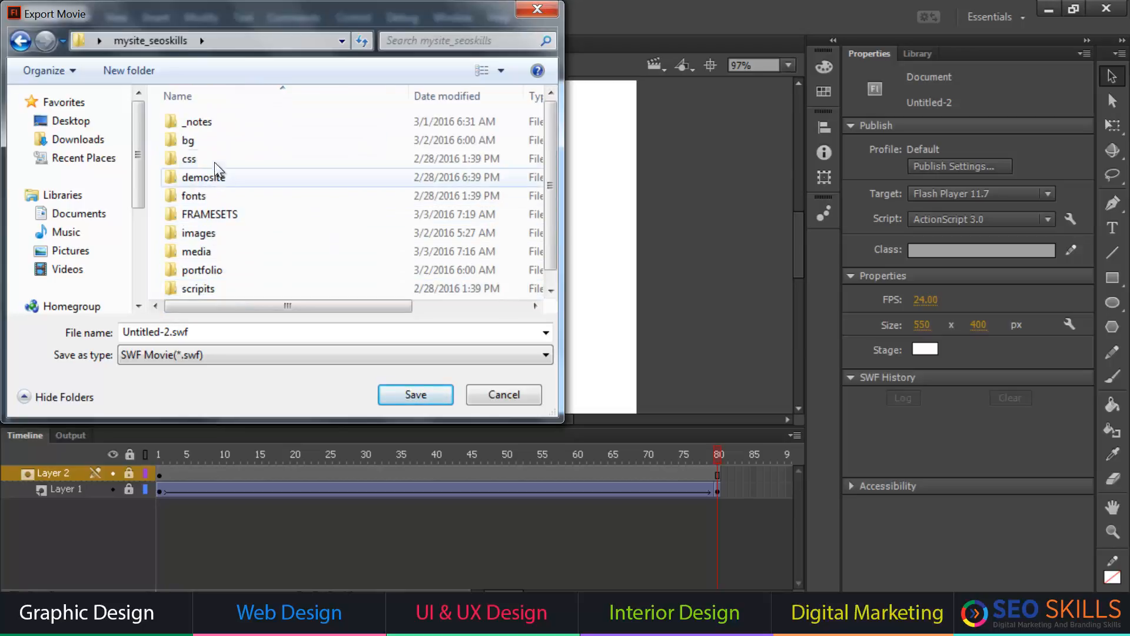
{"action": "double_click", "coordinate": [199, 252]}
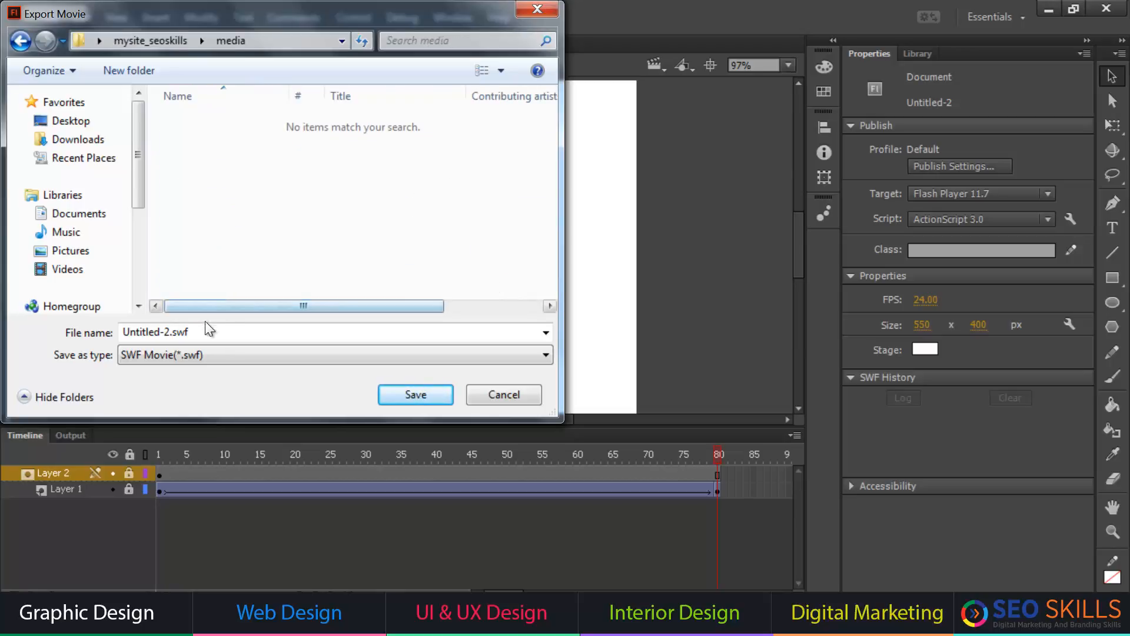
{"action": "double_click", "coordinate": [212, 334]}
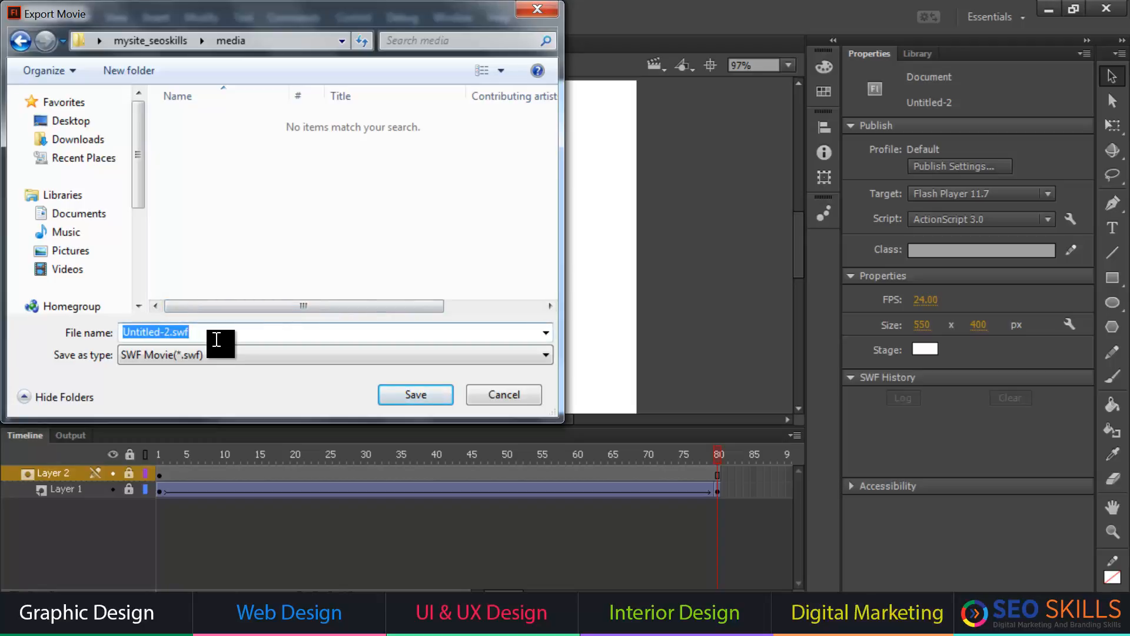
{"action": "type", "text": "mask_"}
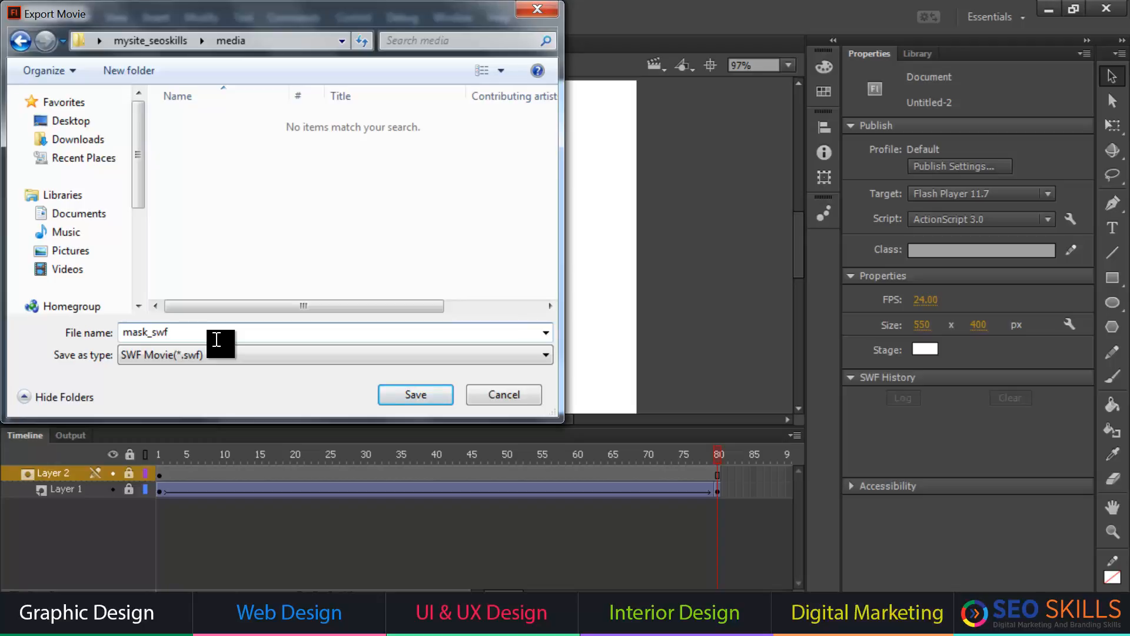
{"action": "key", "text": "Return"}
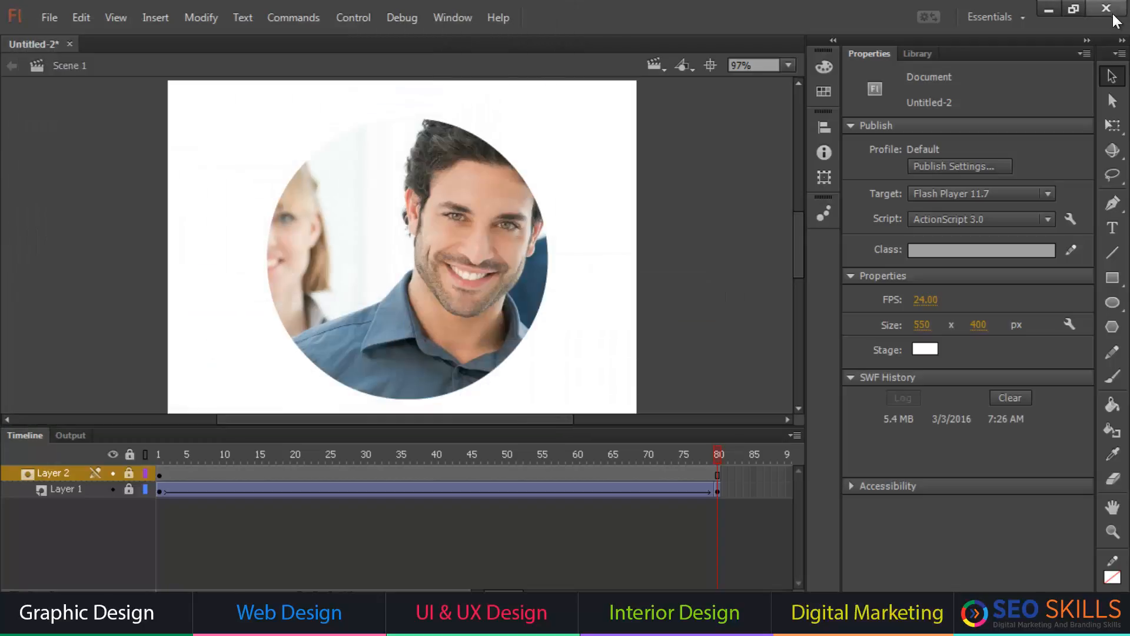
Close Flash without saving the document and, in Dreamweaver, set the blank page's title to "SWF integrastion".
{"action": "left_click", "coordinate": [1107, 9]}
{"action": "left_click", "coordinate": [579, 330]}
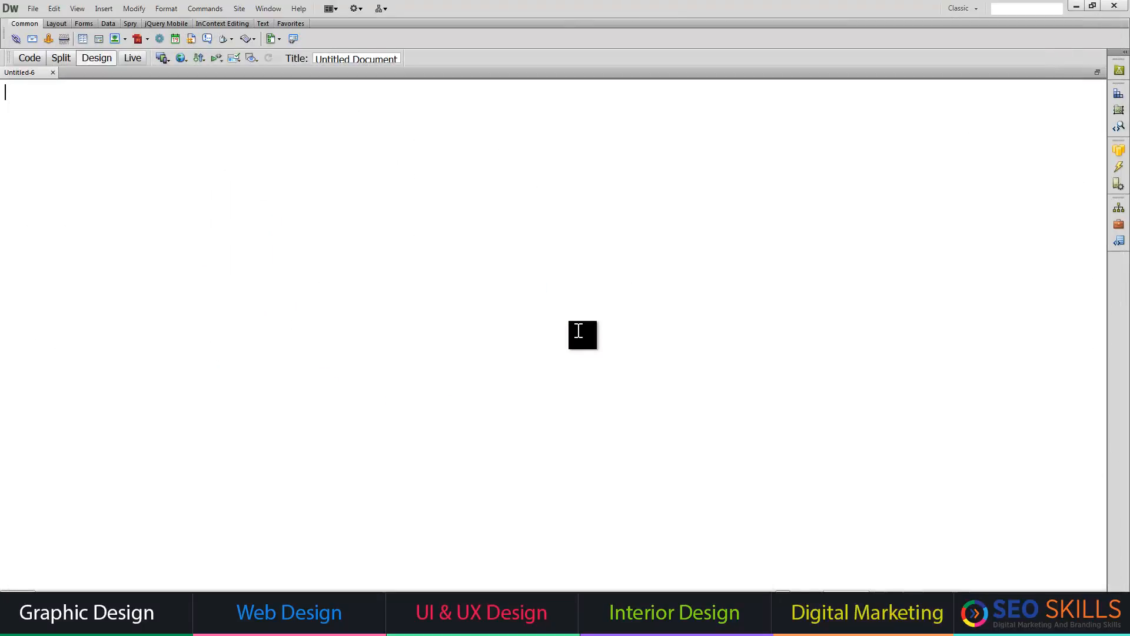
{"action": "left_click", "coordinate": [29, 57]}
{"action": "left_click_drag", "start_coordinate": [126, 396], "coordinate": [22, 86]}
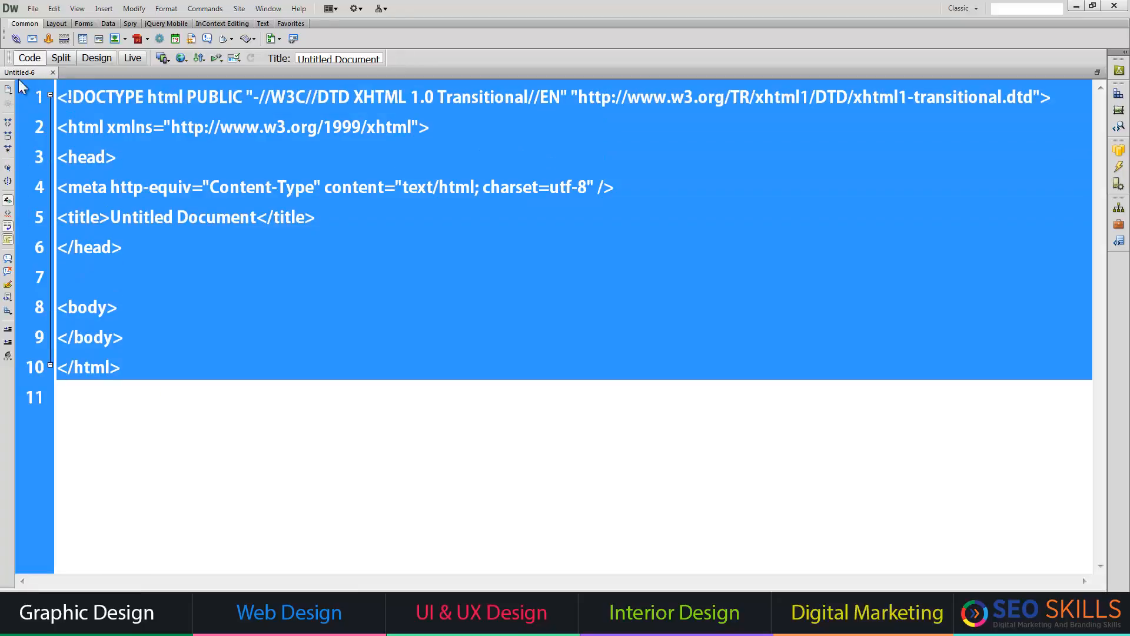
{"action": "left_click", "coordinate": [92, 59]}
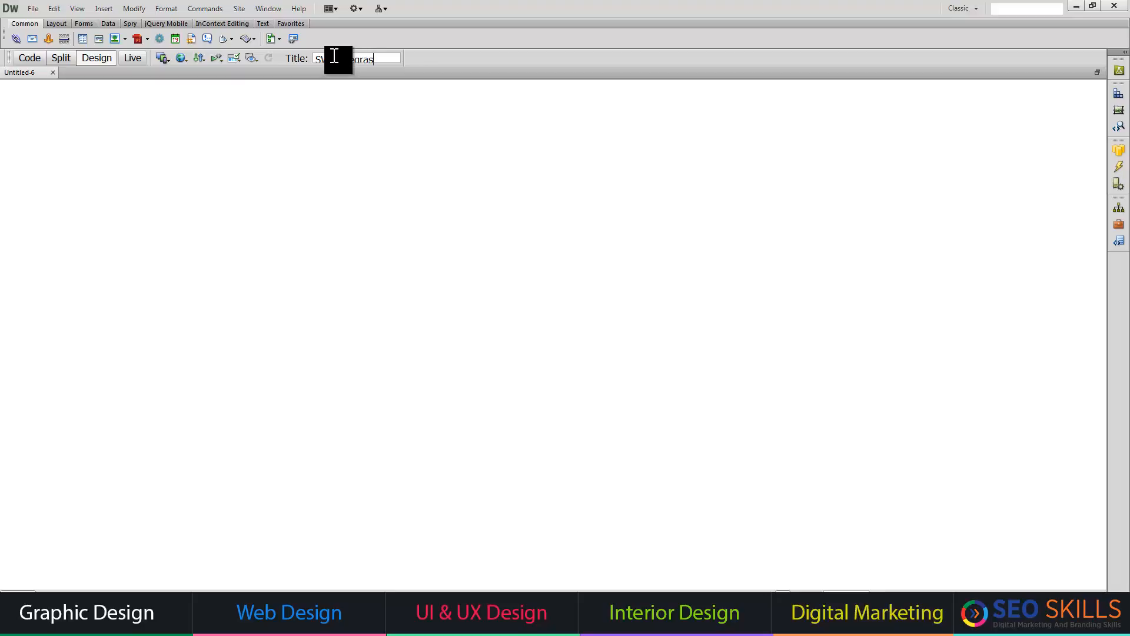
{"action": "left_click", "coordinate": [26, 59]}
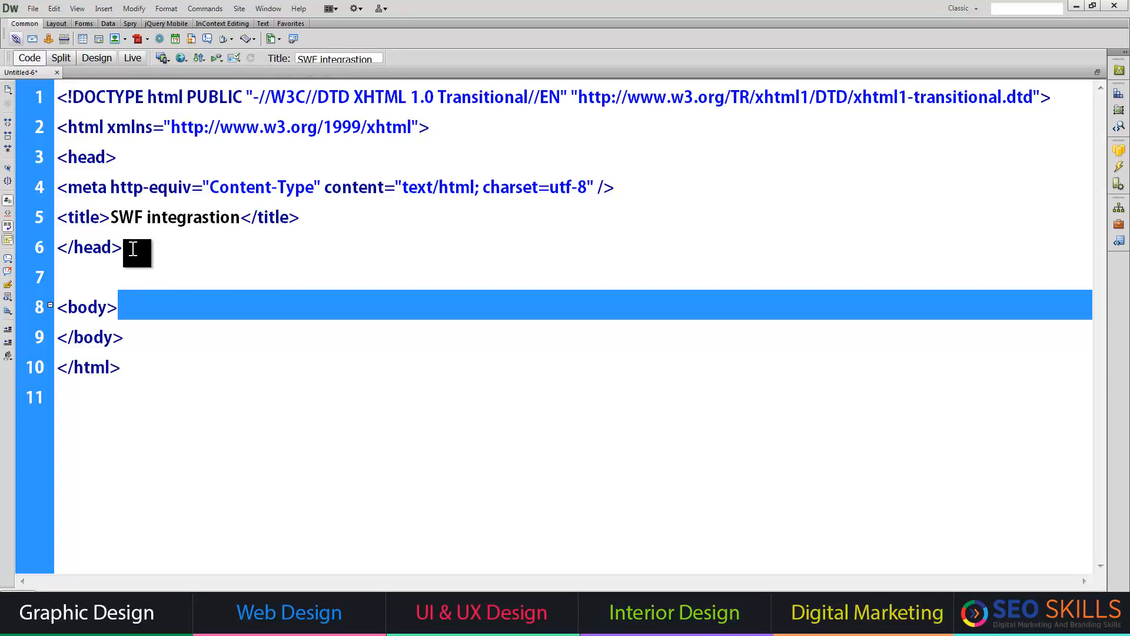
Delete the blank line between the closing head tag and the body tag in the code, and return to Design view.
{"action": "left_click", "coordinate": [90, 317]}
{"action": "left_click", "coordinate": [148, 259]}
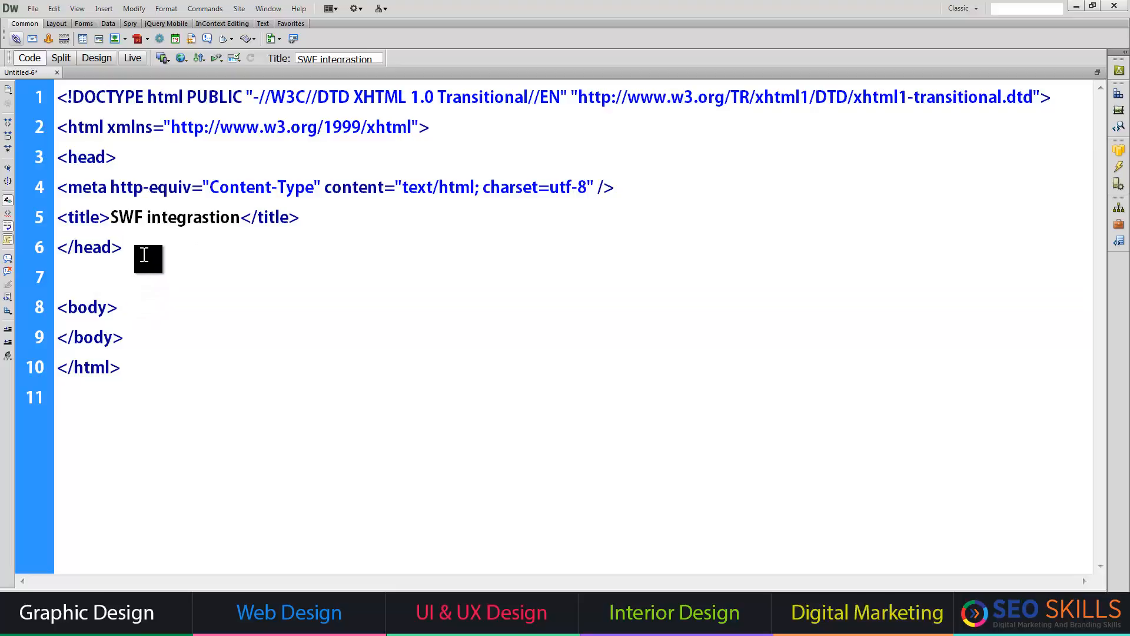
{"action": "key", "text": "Delete"}
{"action": "left_click_drag", "start_coordinate": [166, 346], "coordinate": [57, 73]}
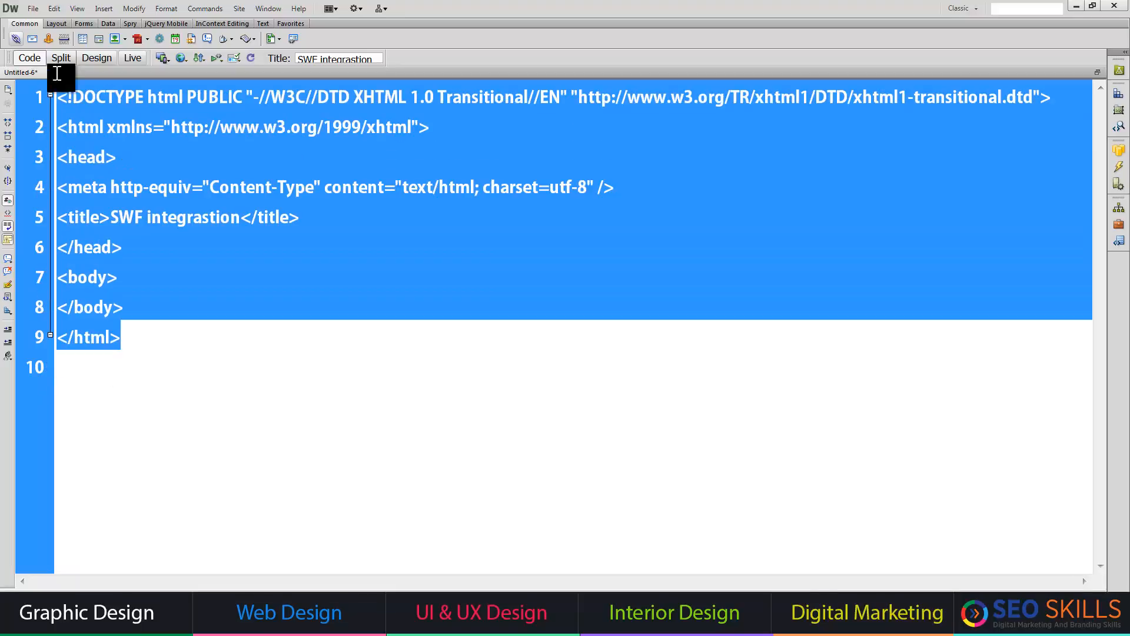
{"action": "left_click", "coordinate": [96, 58]}
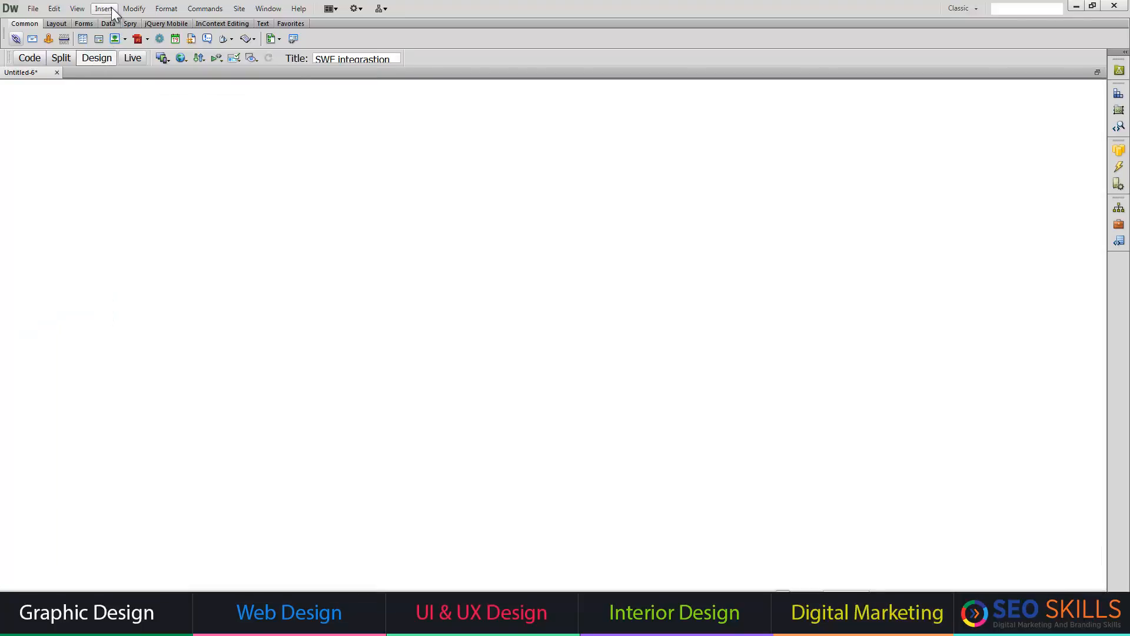
{"action": "left_click", "coordinate": [105, 8]}
{"action": "mouse_move", "coordinate": [125, 71]}
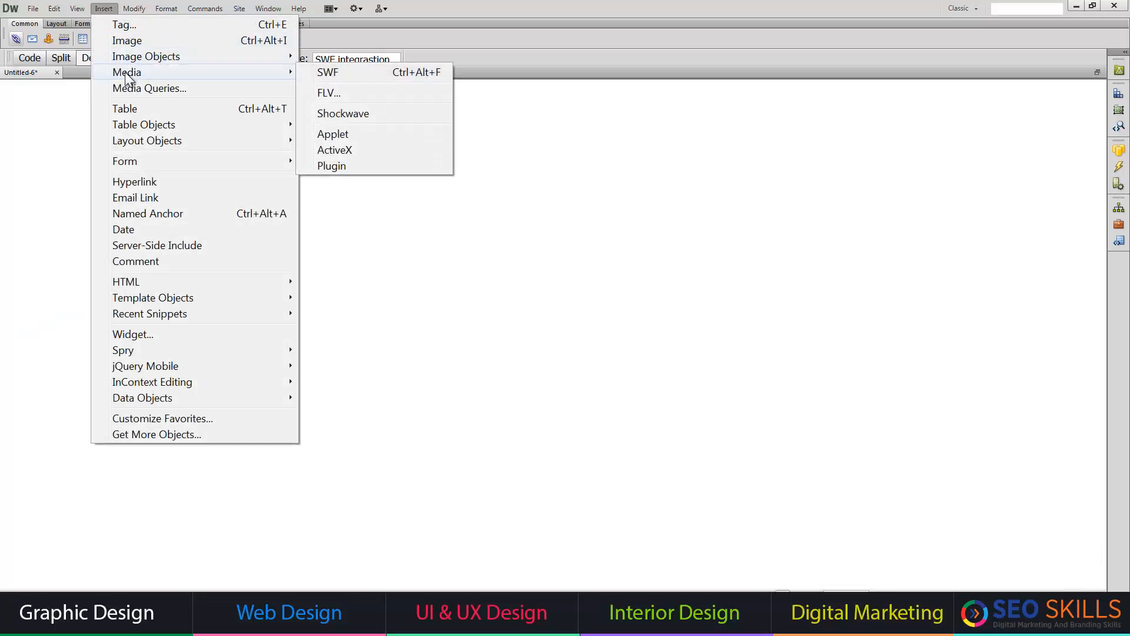
{"action": "left_click", "coordinate": [326, 70]}
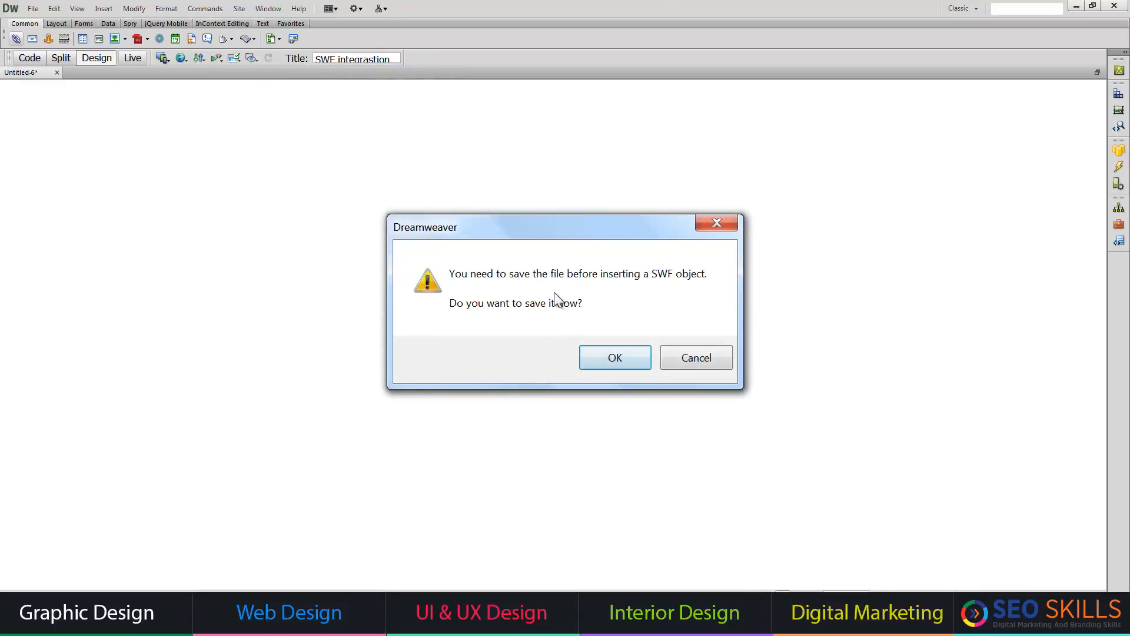
{"action": "left_click", "coordinate": [698, 358]}
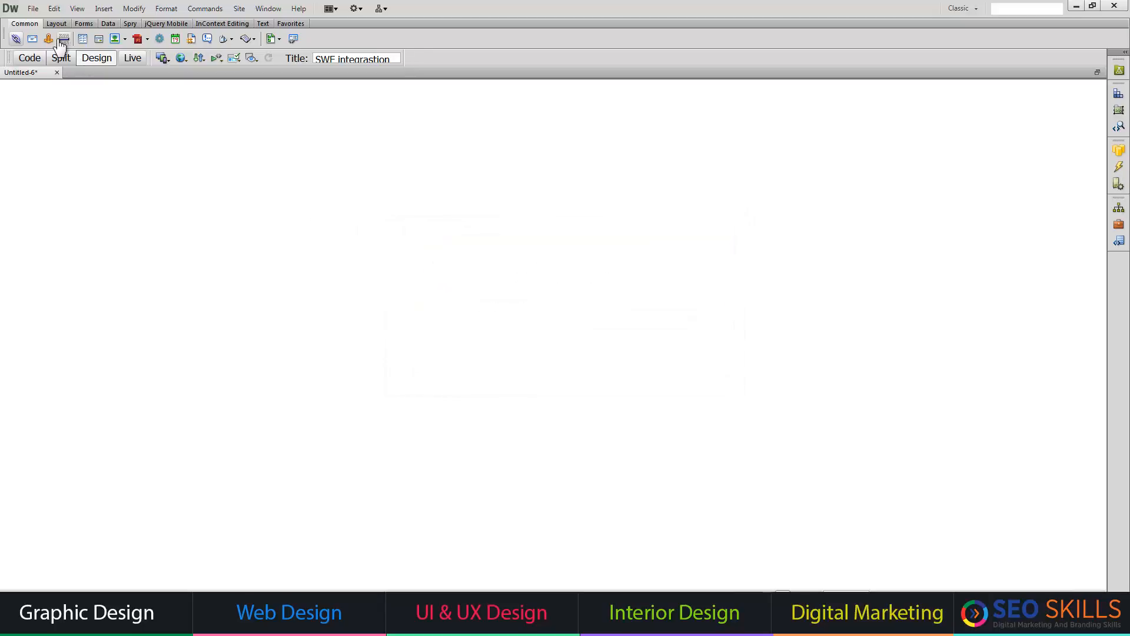
Save the page as swffile in the FRAMESETS folder.
{"action": "left_click", "coordinate": [33, 9]}
{"action": "left_click", "coordinate": [62, 157]}
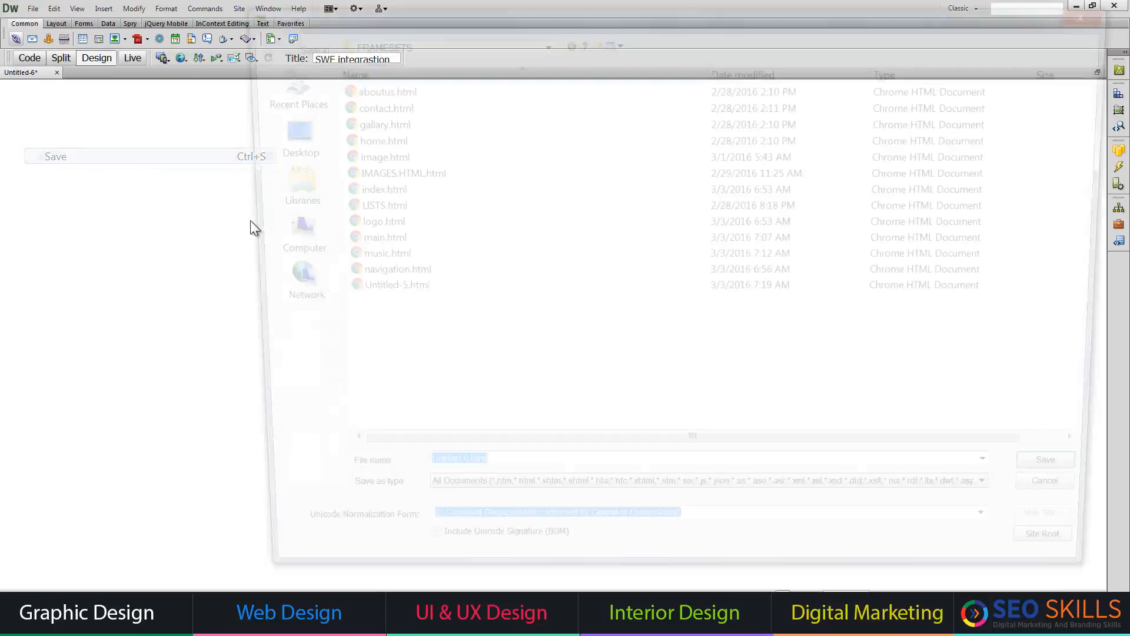
{"action": "type", "text": "swffile"}
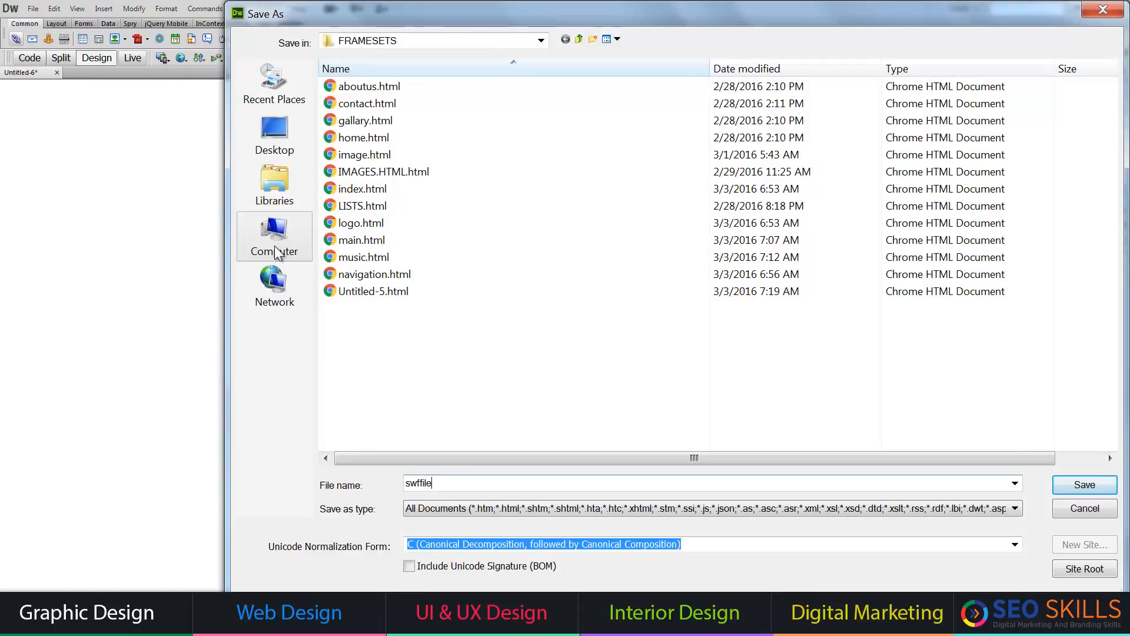
{"action": "key", "text": "Return"}
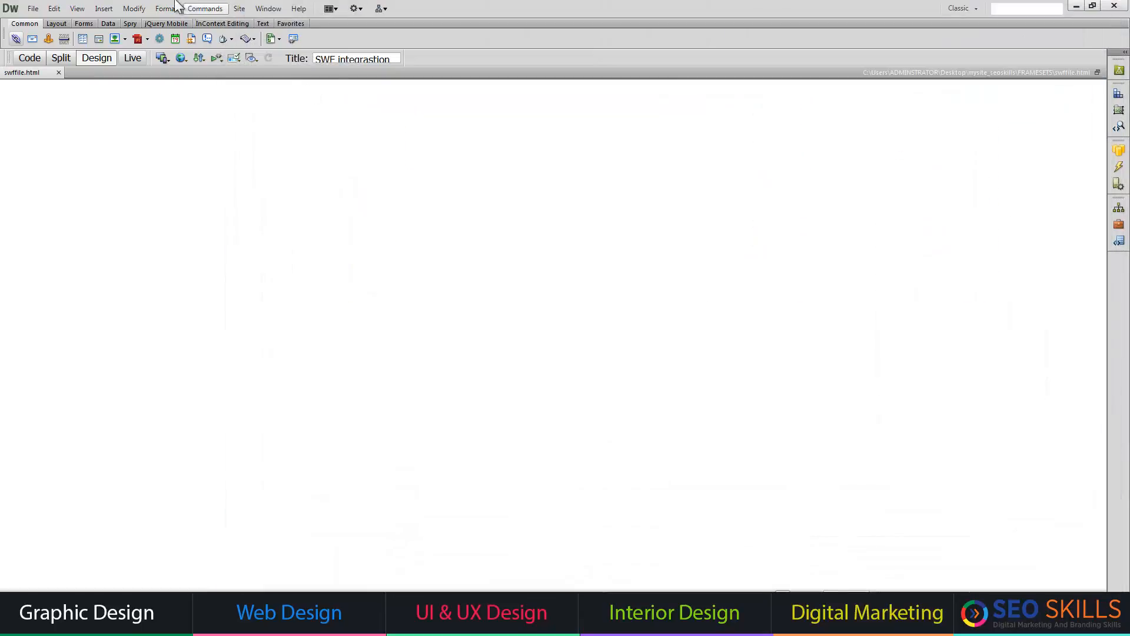
Insert mask_swf.swf from the mysite_seoskills media folder into the page, accepting the accessibility attributes as they are.
{"action": "left_click", "coordinate": [103, 10]}
{"action": "mouse_move", "coordinate": [122, 72]}
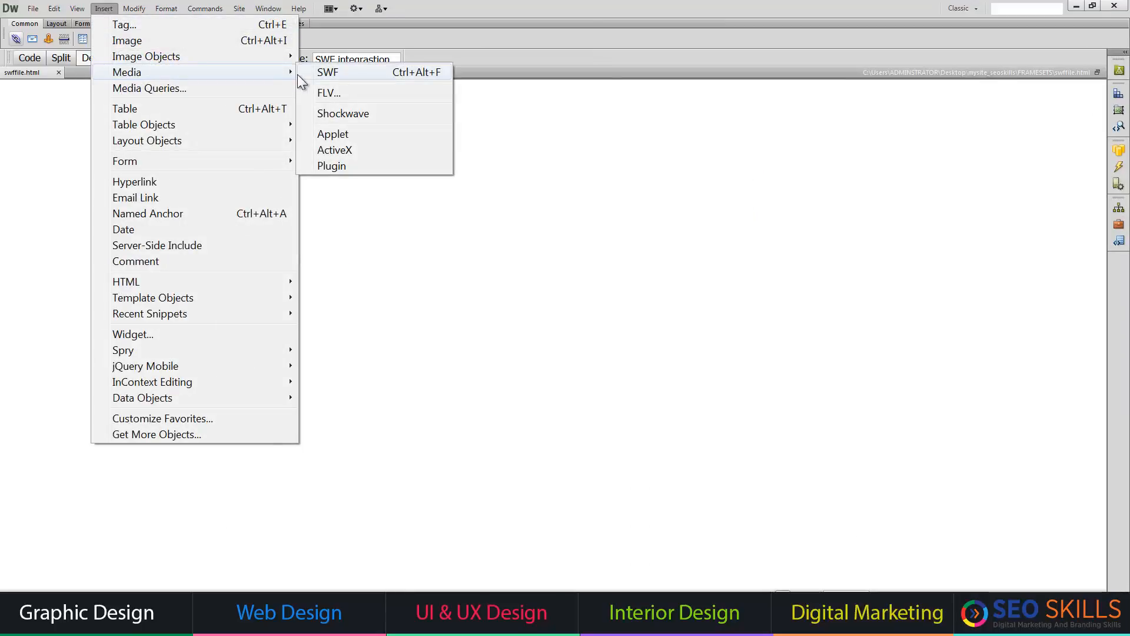
{"action": "left_click", "coordinate": [326, 72]}
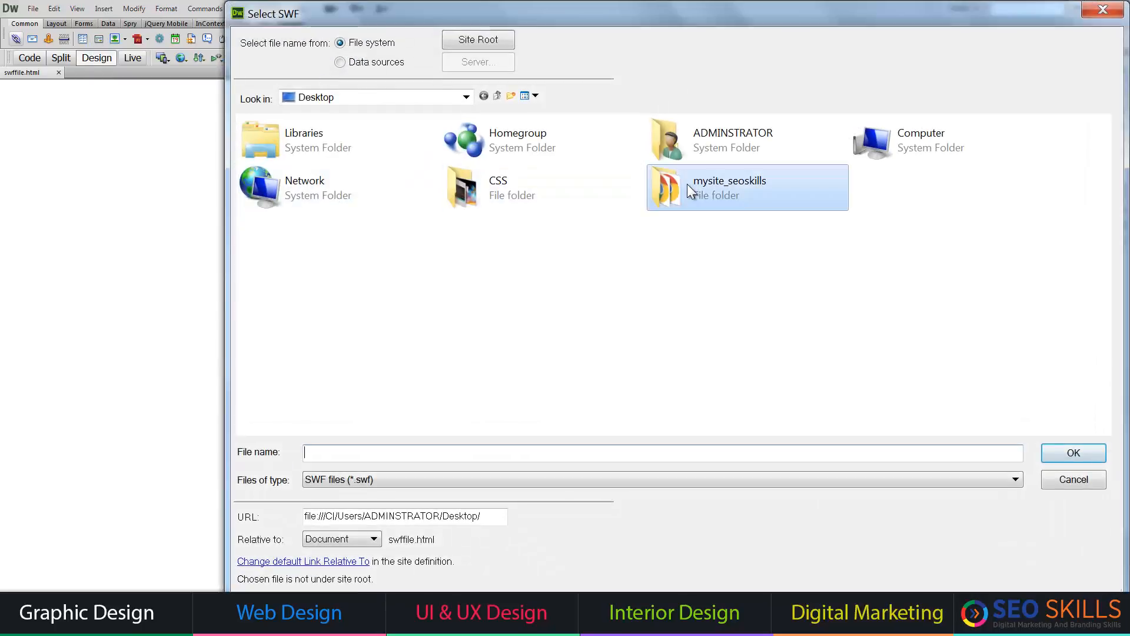
{"action": "double_click", "coordinate": [687, 183]}
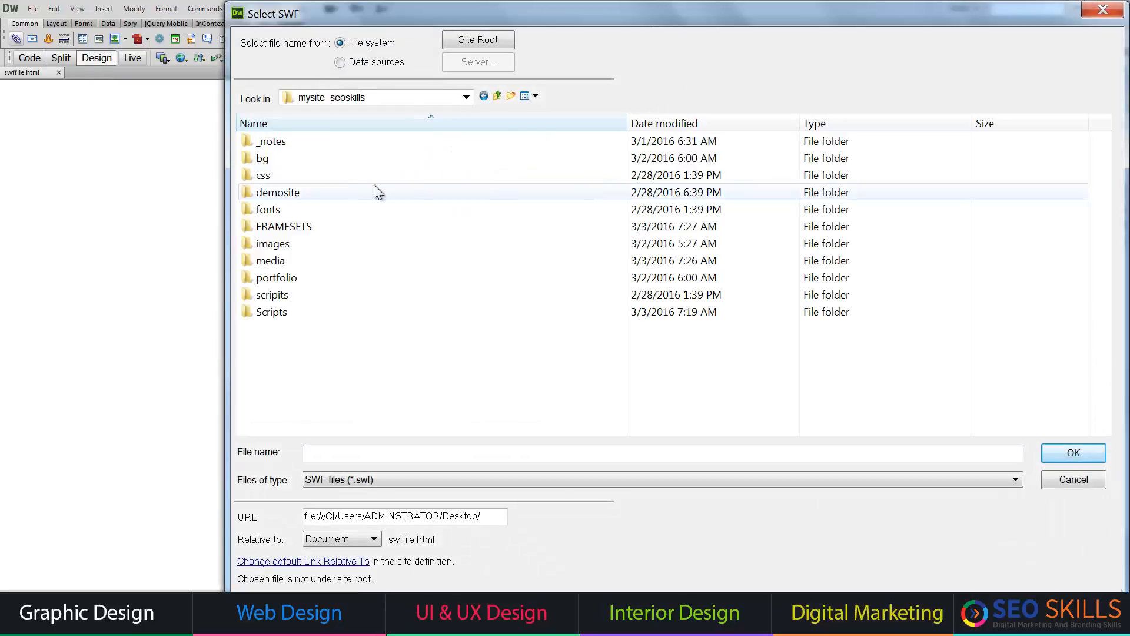
{"action": "double_click", "coordinate": [272, 261]}
{"action": "left_click", "coordinate": [289, 141]}
{"action": "key", "text": "Return"}
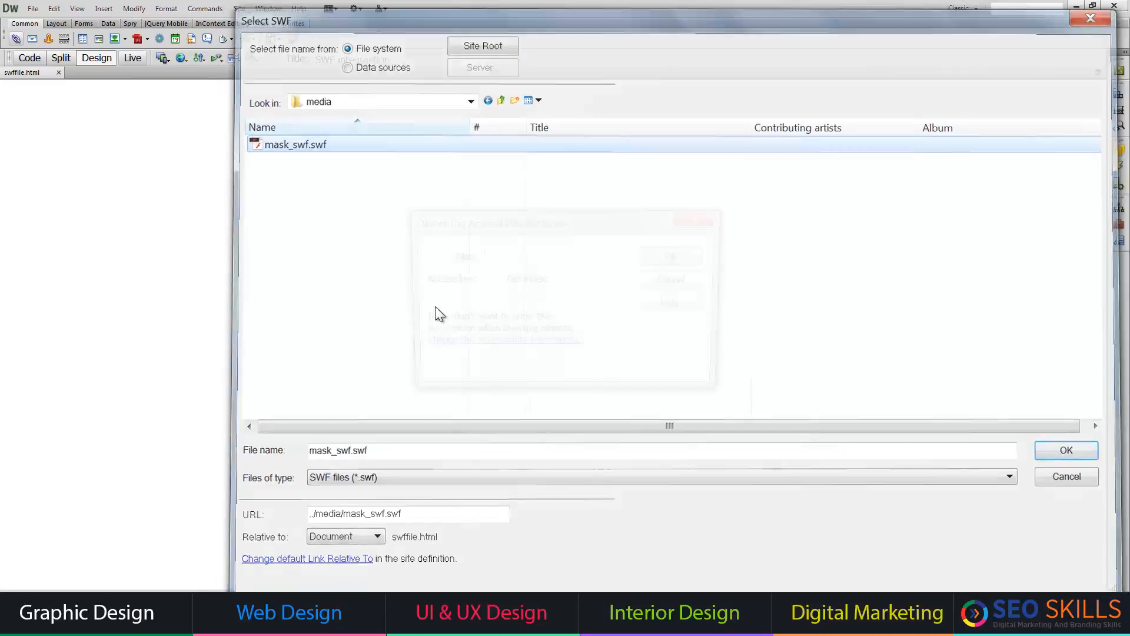
{"action": "left_click", "coordinate": [675, 255]}
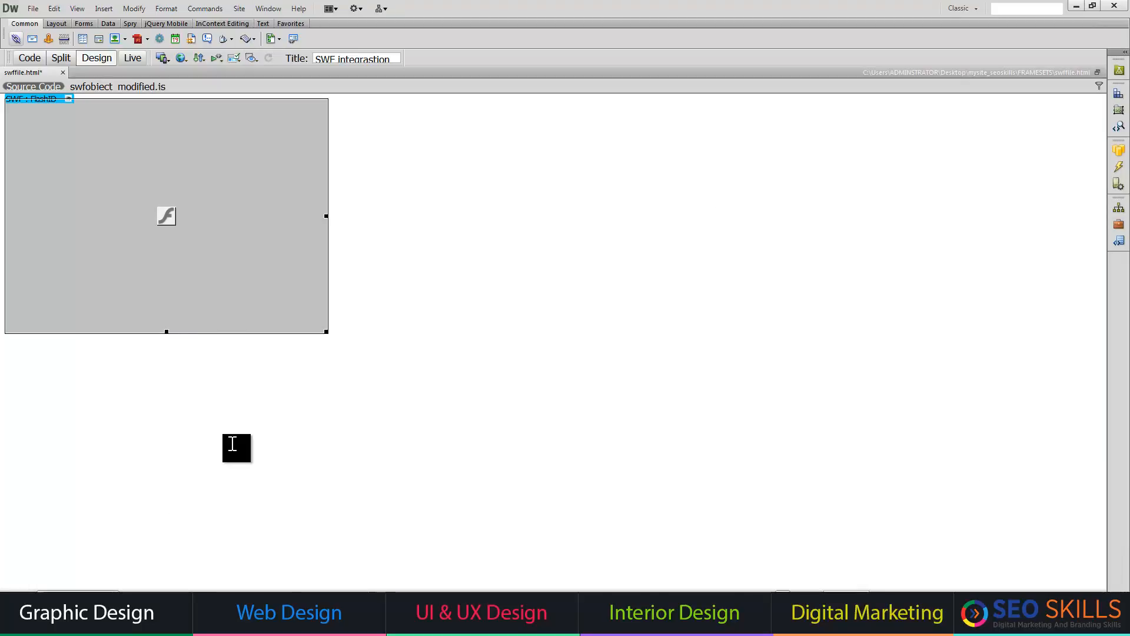
Show the inserted SWF's properties and play the animation inside the page.
{"action": "key", "text": "ctrl+F3"}
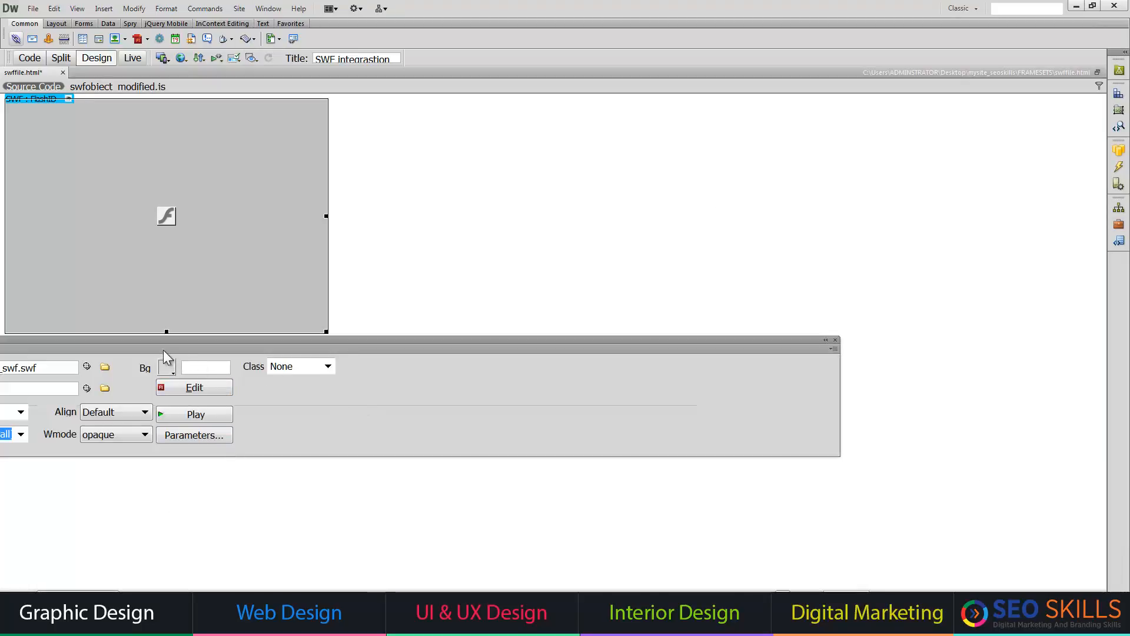
{"action": "left_click_drag", "start_coordinate": [160, 344], "coordinate": [519, 342]}
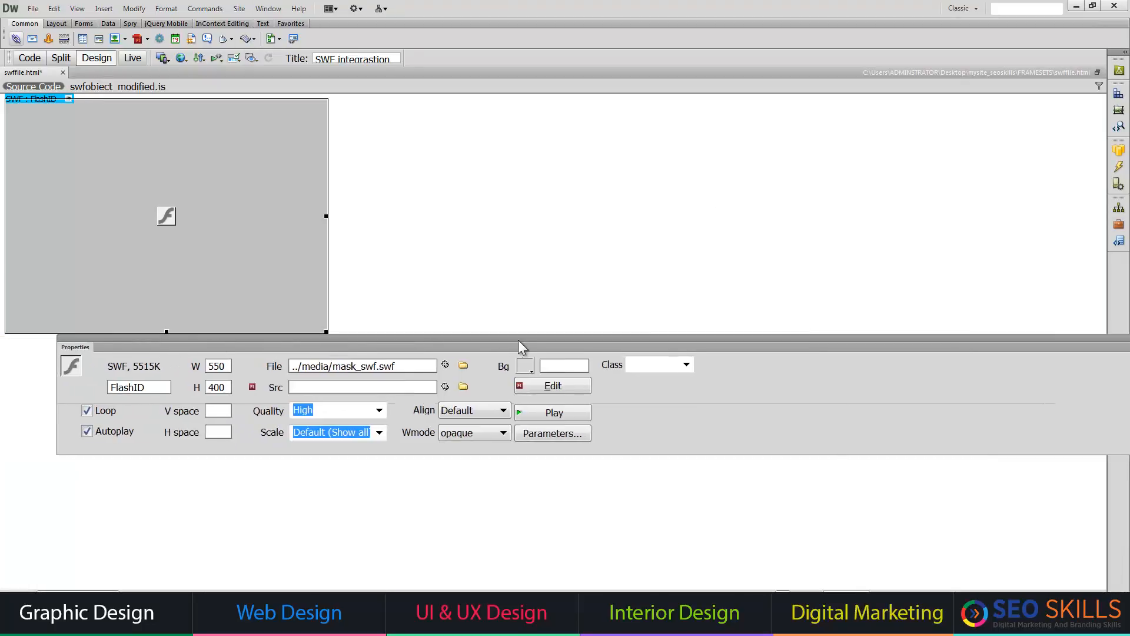
{"action": "left_click", "coordinate": [521, 414]}
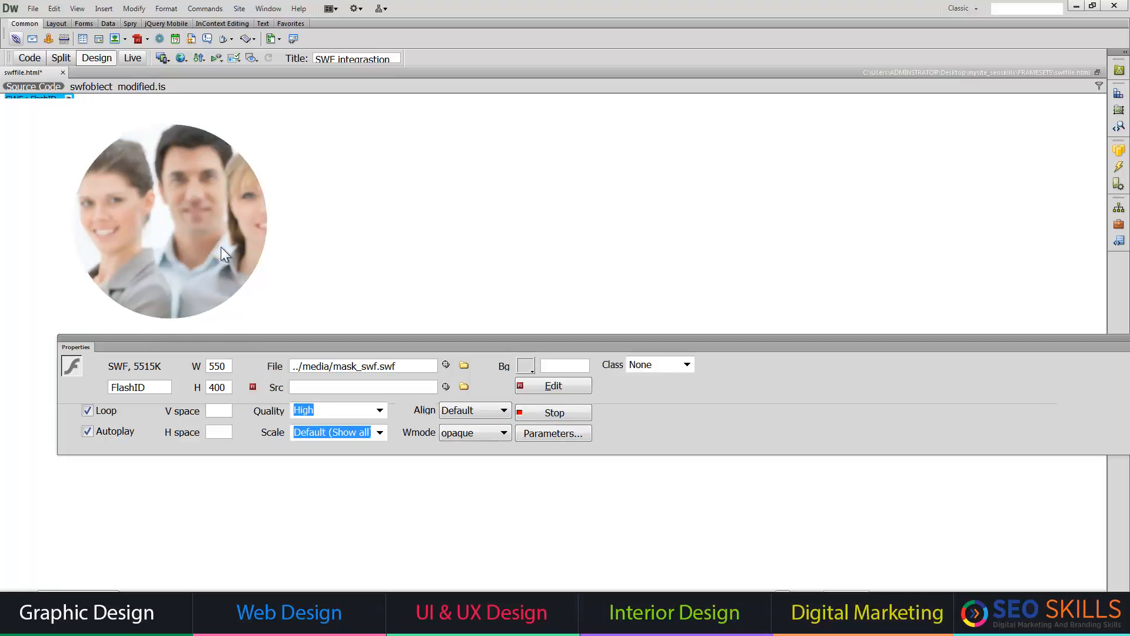
Set the SWF's background colour to orange-red #FF3300 and play the animation to check it.
{"action": "left_click", "coordinate": [526, 365]}
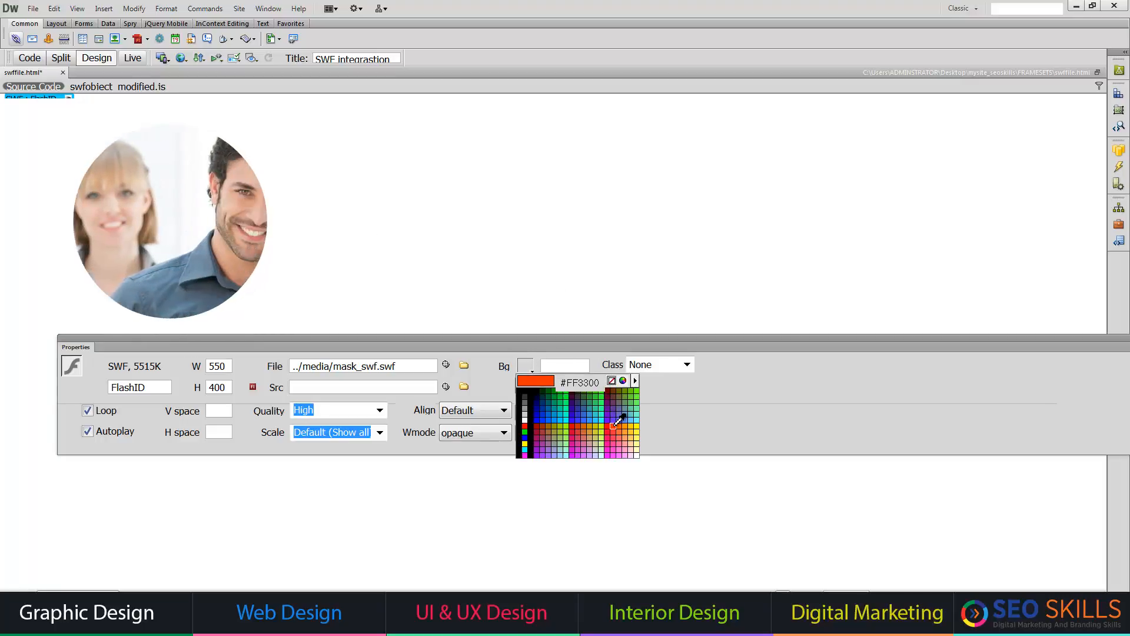
{"action": "left_click", "coordinate": [612, 425]}
{"action": "left_click", "coordinate": [521, 415]}
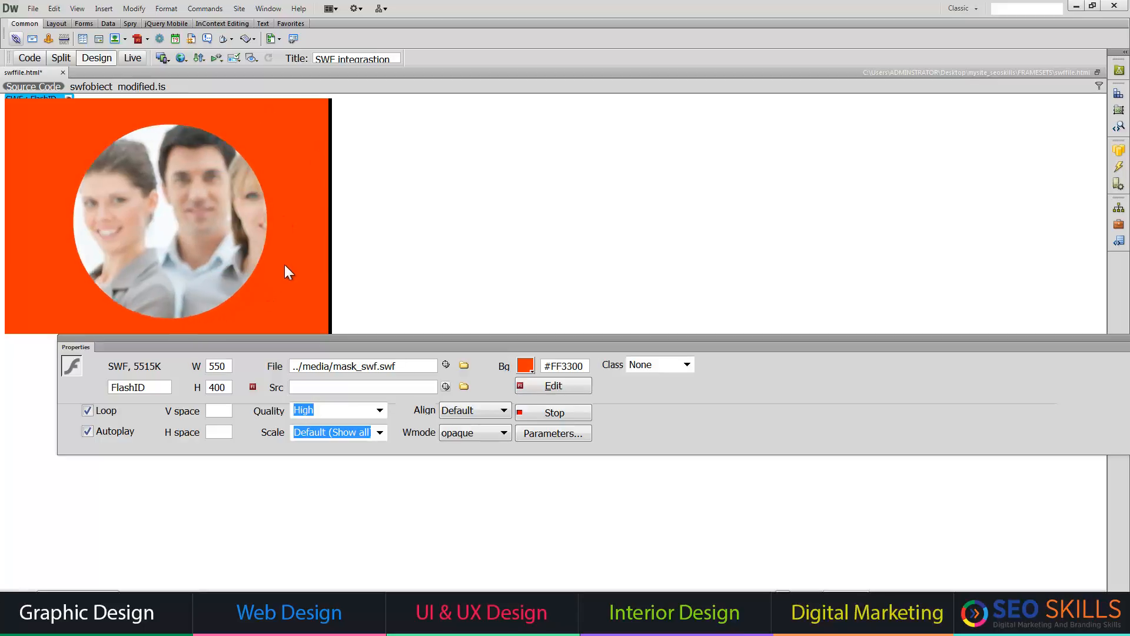
Change the SWF's background colour to dark grey #333333 and play the animation again.
{"action": "left_click", "coordinate": [531, 365]}
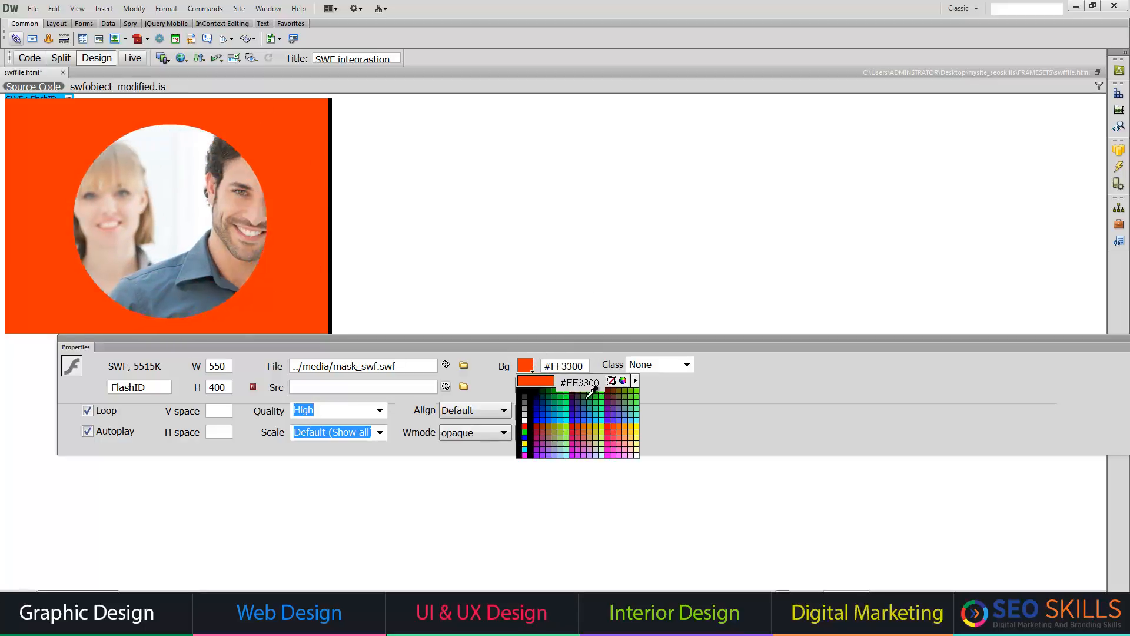
{"action": "left_click", "coordinate": [526, 396]}
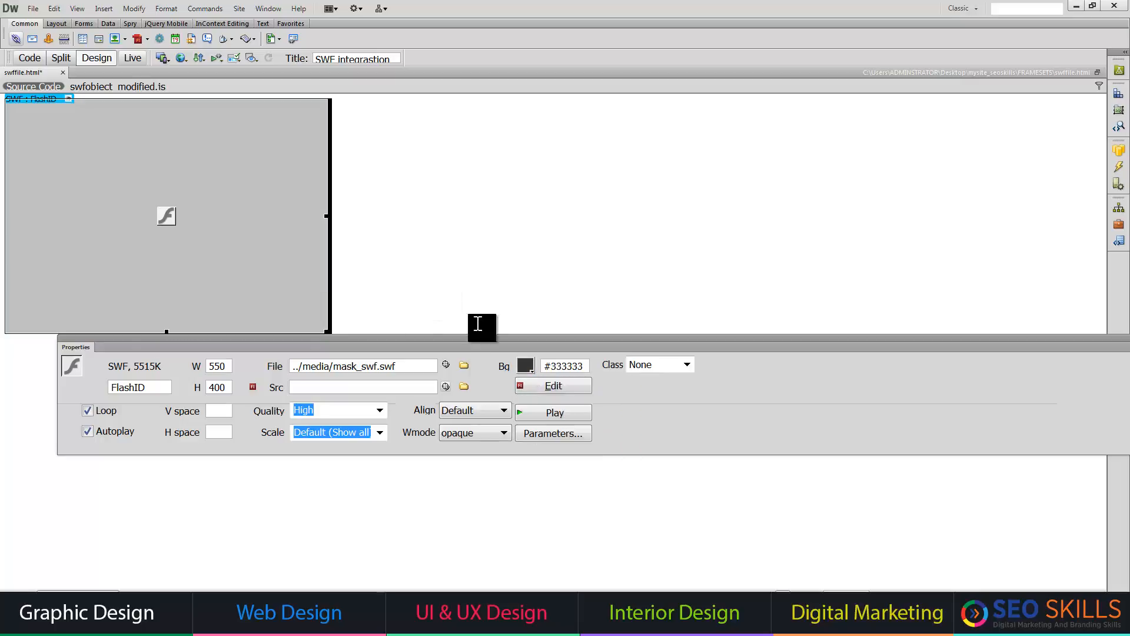
{"action": "left_click", "coordinate": [521, 415]}
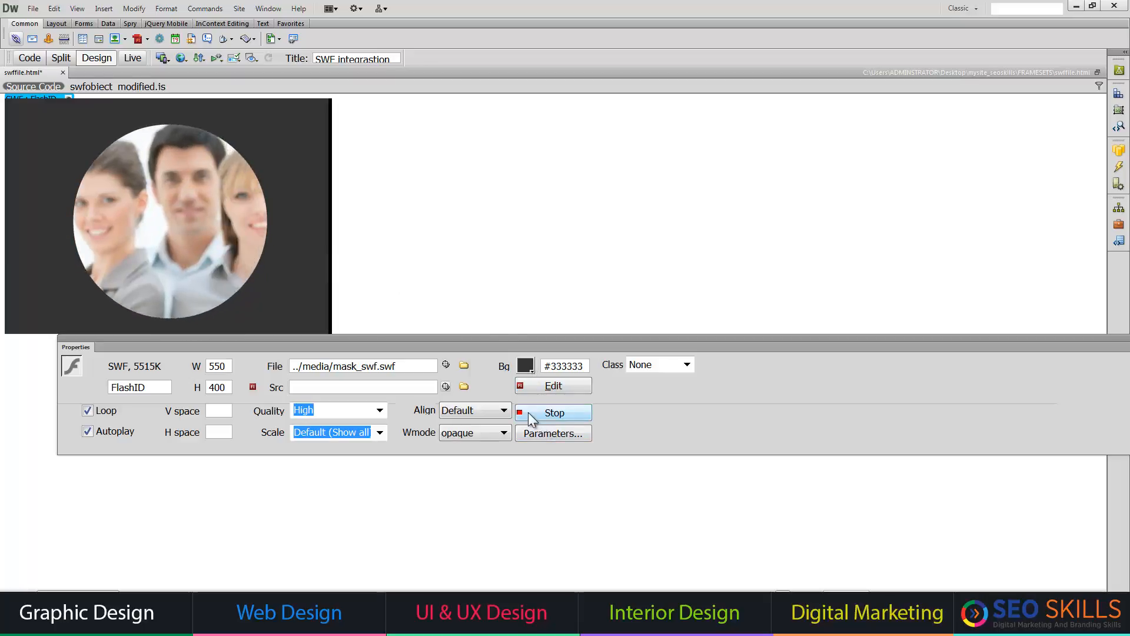
Stop the animation and examine the inserted SWF's object code in the page source, keeping the properties clear of the code.
{"action": "left_click", "coordinate": [547, 415]}
{"action": "left_click", "coordinate": [31, 58]}
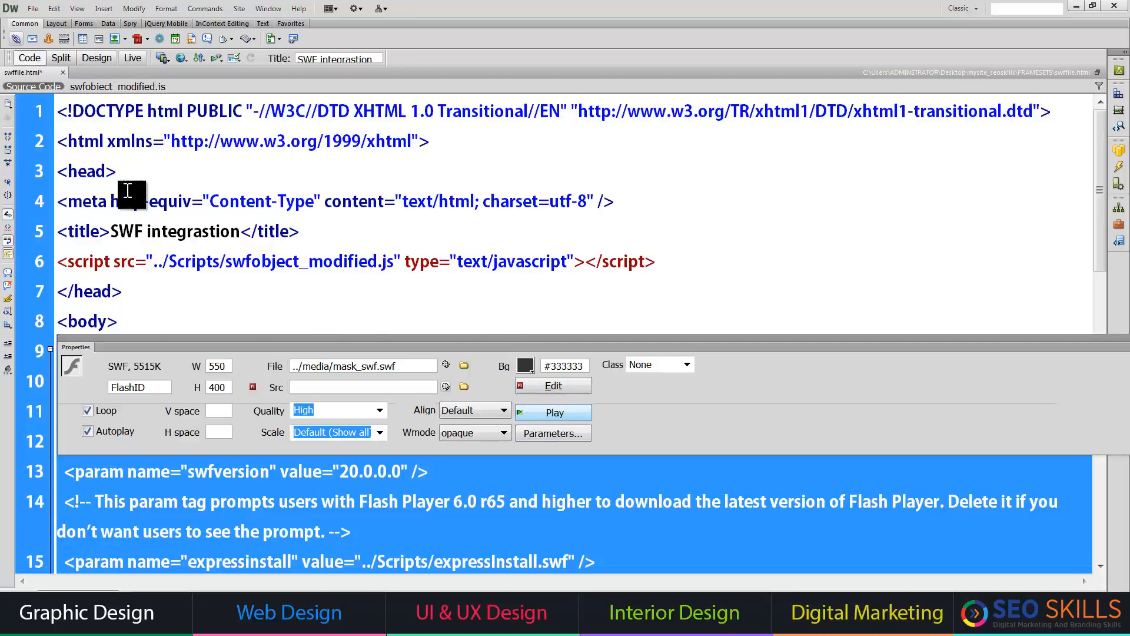
{"action": "left_click", "coordinate": [204, 396]}
{"action": "scroll", "coordinate": [206, 391], "scroll_direction": "down", "scroll_amount": 9}
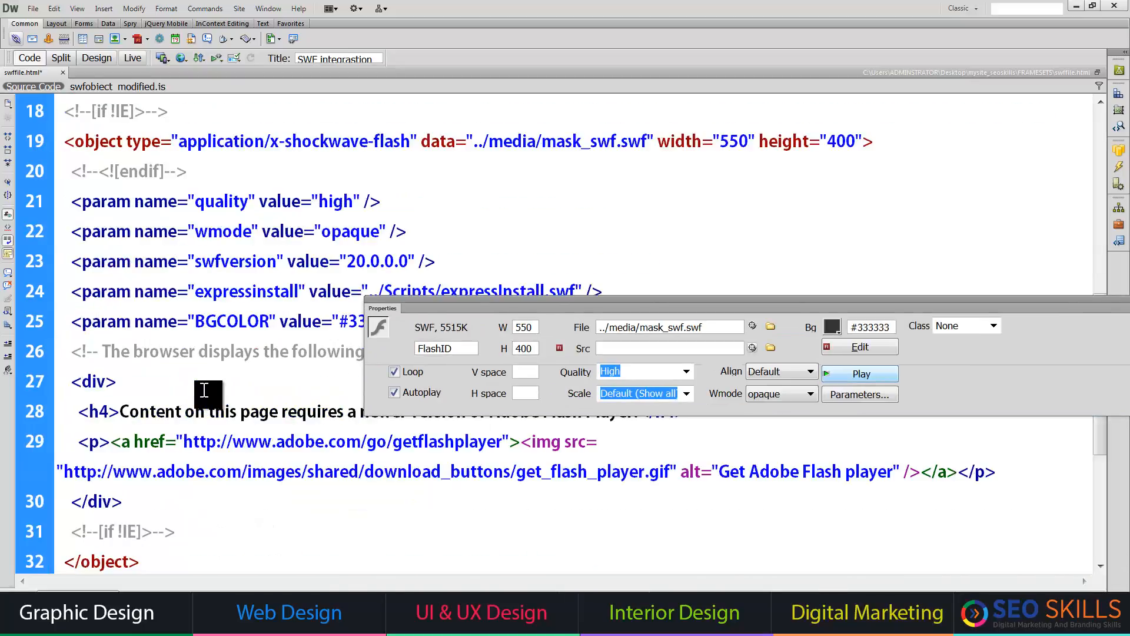
{"action": "scroll", "coordinate": [209, 385], "scroll_direction": "up", "scroll_amount": 9}
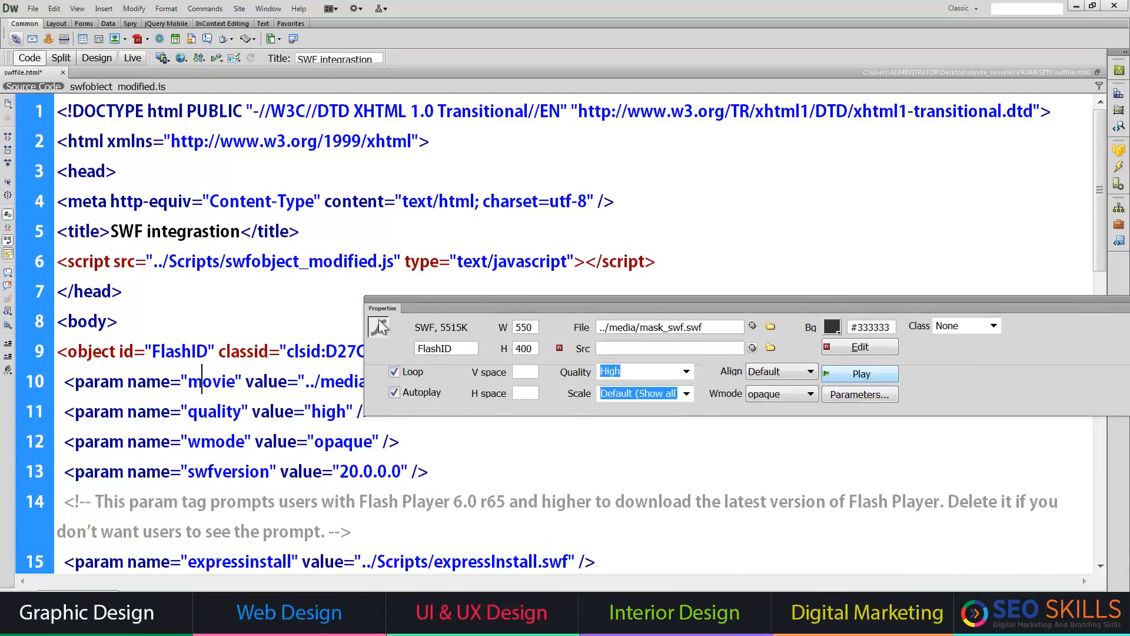
{"action": "left_click_drag", "start_coordinate": [379, 304], "coordinate": [572, 303]}
{"action": "left_click", "coordinate": [454, 351]}
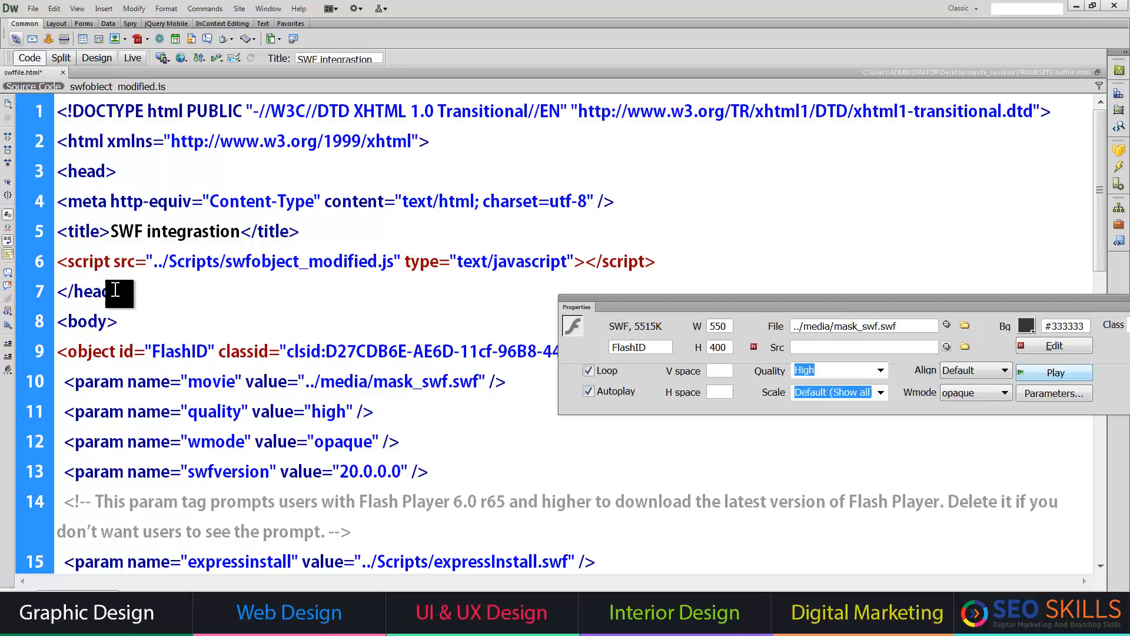
Examine the swfobject_modified.js script reference in the page head and the remaining SWF code.
{"action": "left_click_drag", "start_coordinate": [58, 261], "coordinate": [389, 275]}
{"action": "left_click", "coordinate": [296, 291]}
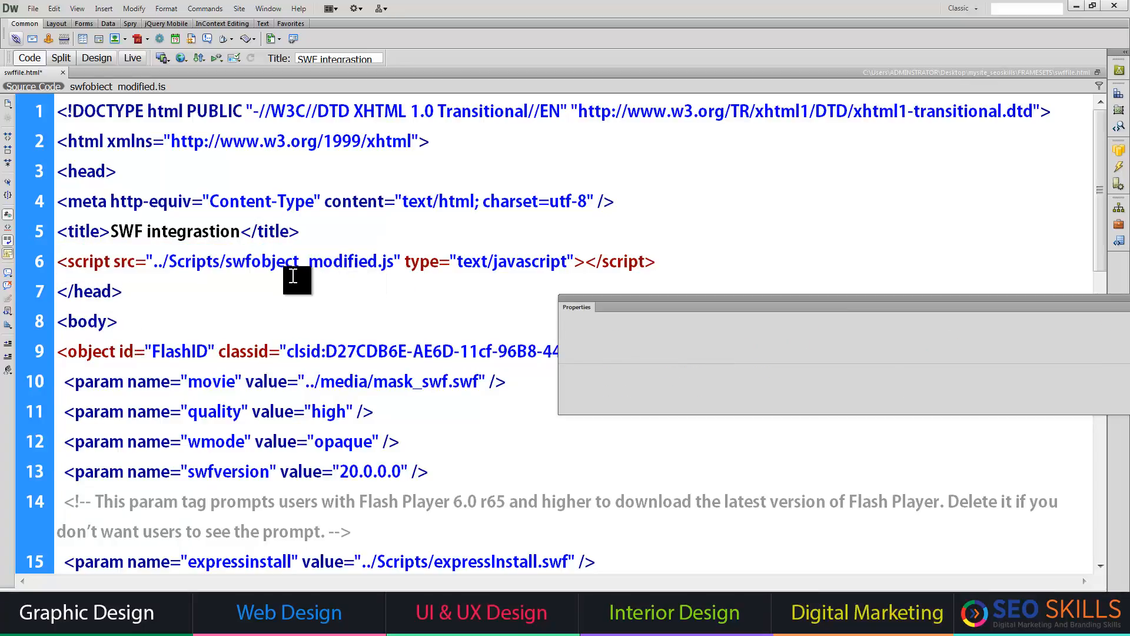
{"action": "left_click_drag", "start_coordinate": [300, 266], "coordinate": [273, 265]}
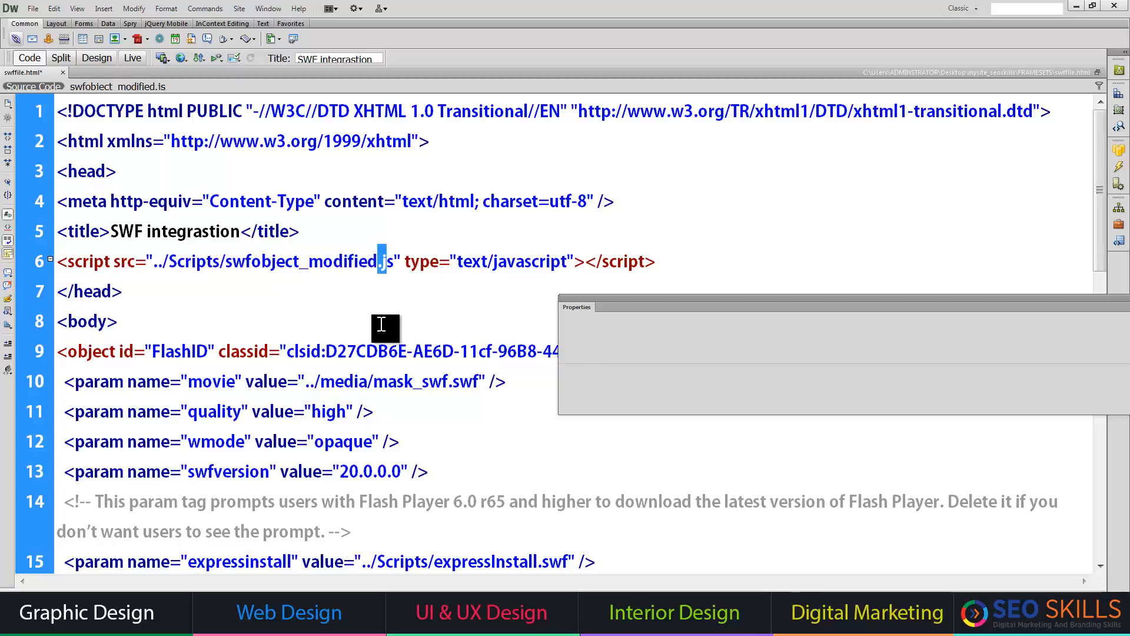
{"action": "scroll", "coordinate": [383, 328], "scroll_direction": "down", "scroll_amount": 10}
{"action": "scroll", "coordinate": [382, 325], "scroll_direction": "down", "scroll_amount": 1}
{"action": "scroll", "coordinate": [320, 243], "scroll_direction": "up", "scroll_amount": 5}
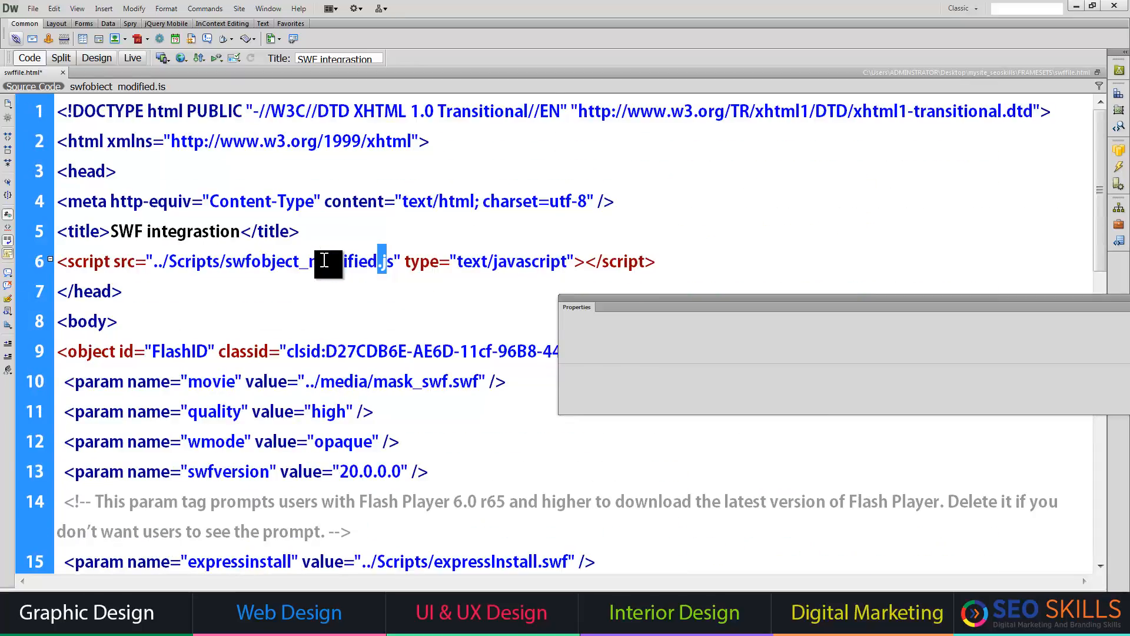
Return to the page's visual layout, save swffile.html and preview it in the browser, closing the preview when done.
{"action": "left_click", "coordinate": [101, 59]}
{"action": "key", "text": "ctrl+s"}
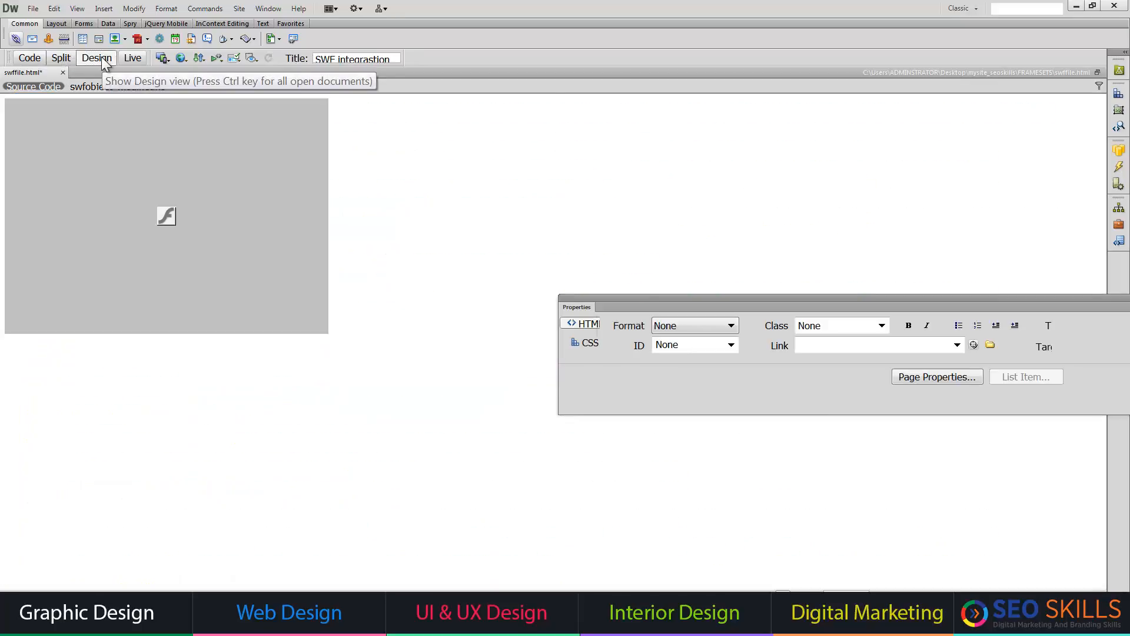
{"action": "key", "text": "F12"}
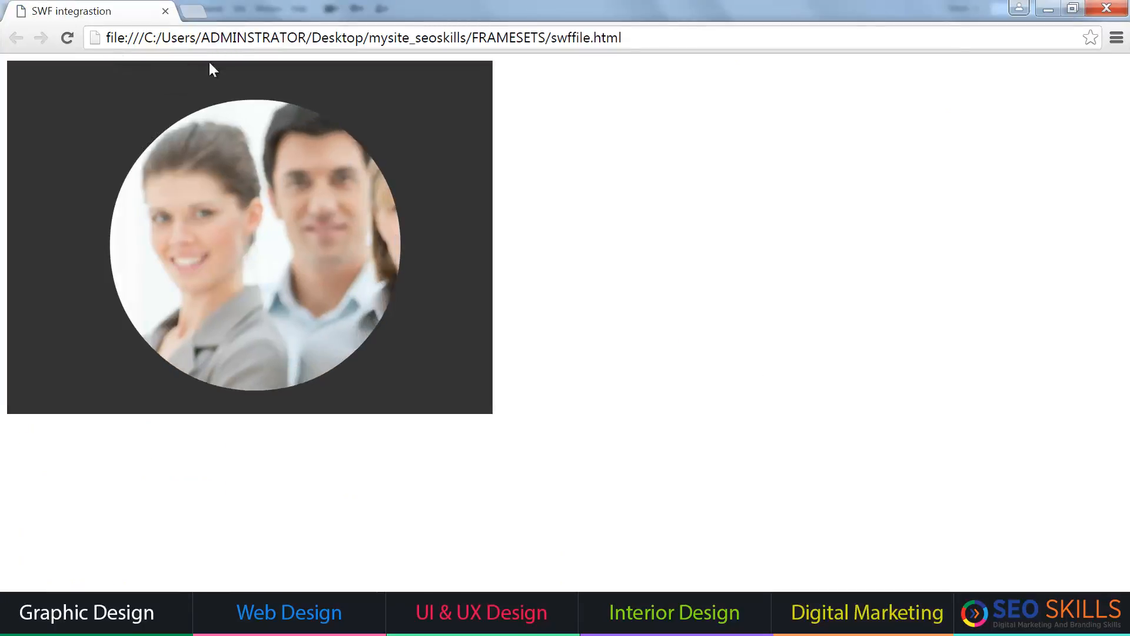
{"action": "left_click", "coordinate": [1112, 7]}
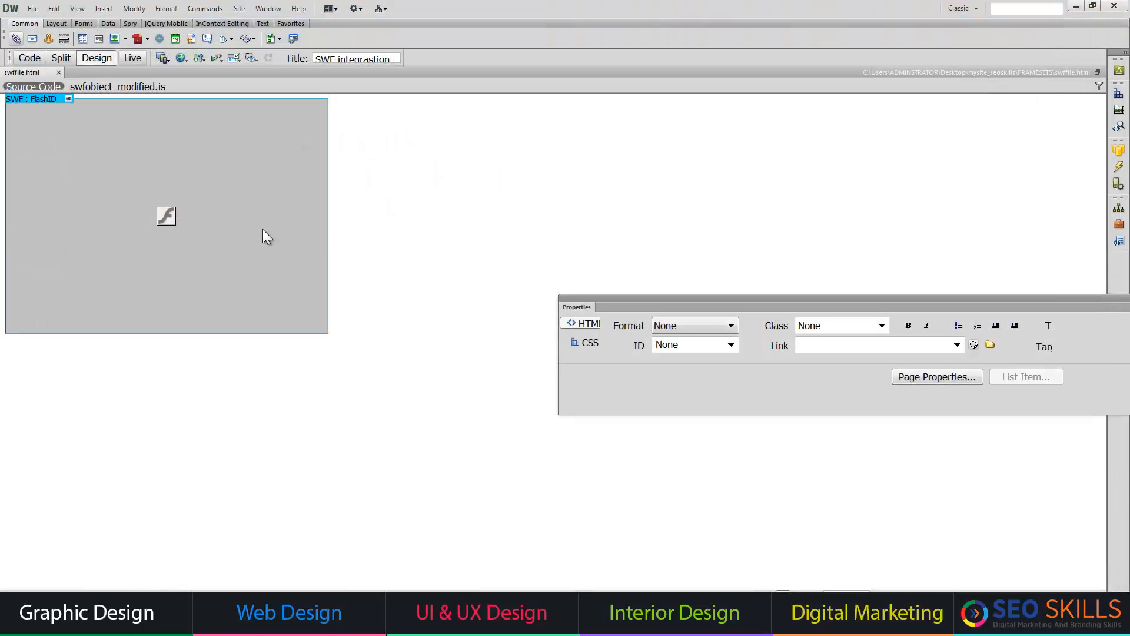
Enlarge the SWF on the page to about 1076 by 782 pixels and preview the result in the browser.
{"action": "left_click_drag", "start_coordinate": [326, 332], "coordinate": [638, 512]}
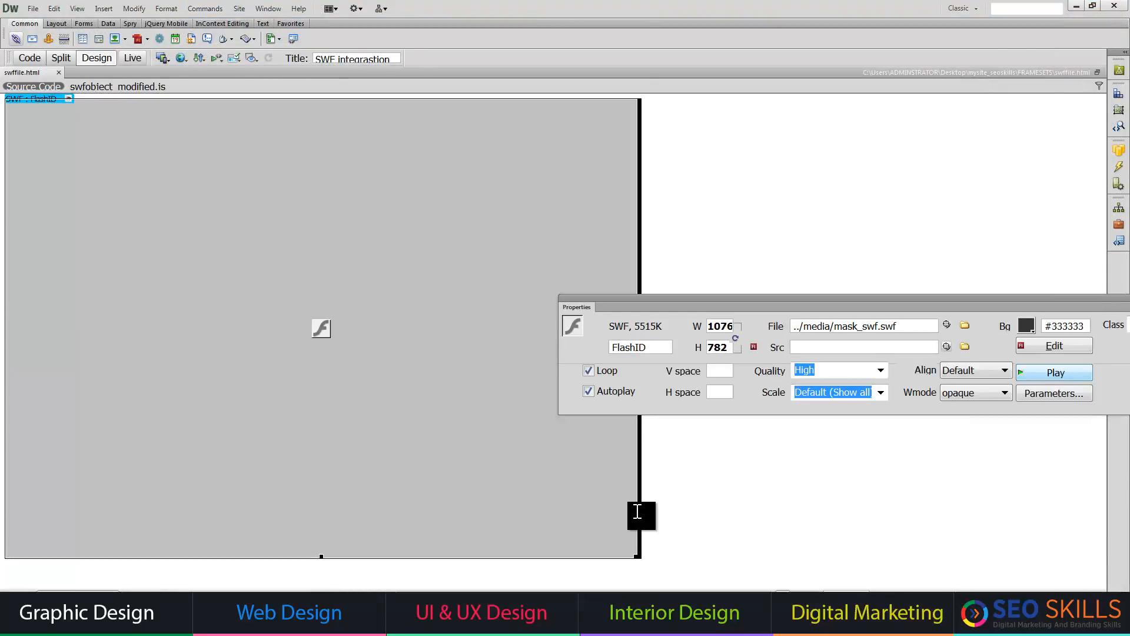
{"action": "key", "text": "F12"}
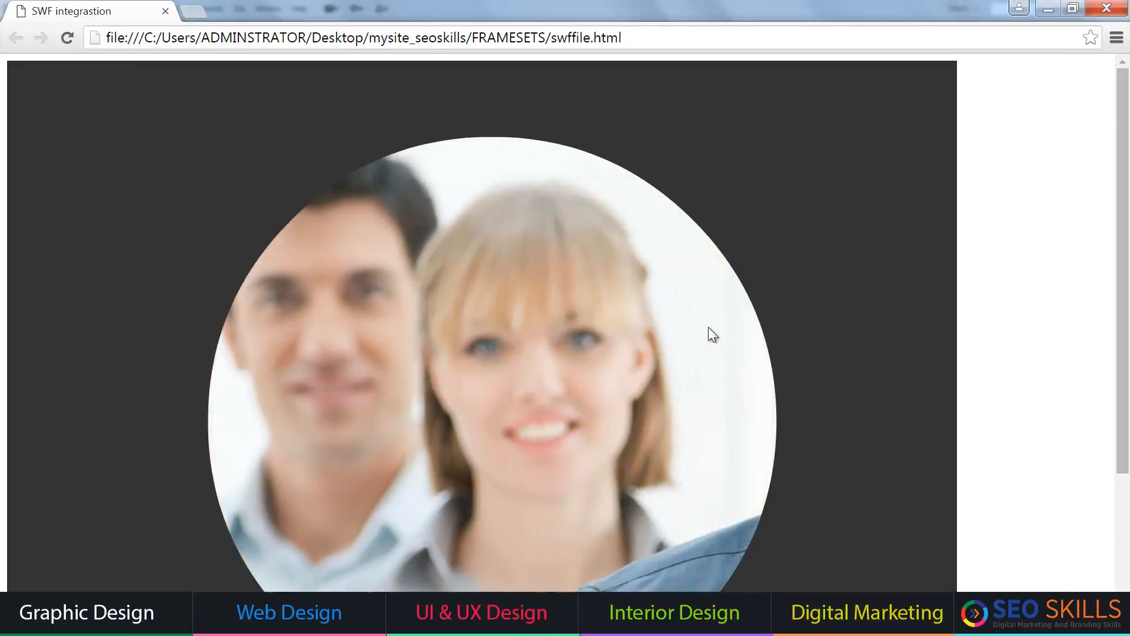
{"action": "scroll", "coordinate": [708, 327], "scroll_direction": "down", "scroll_amount": 2}
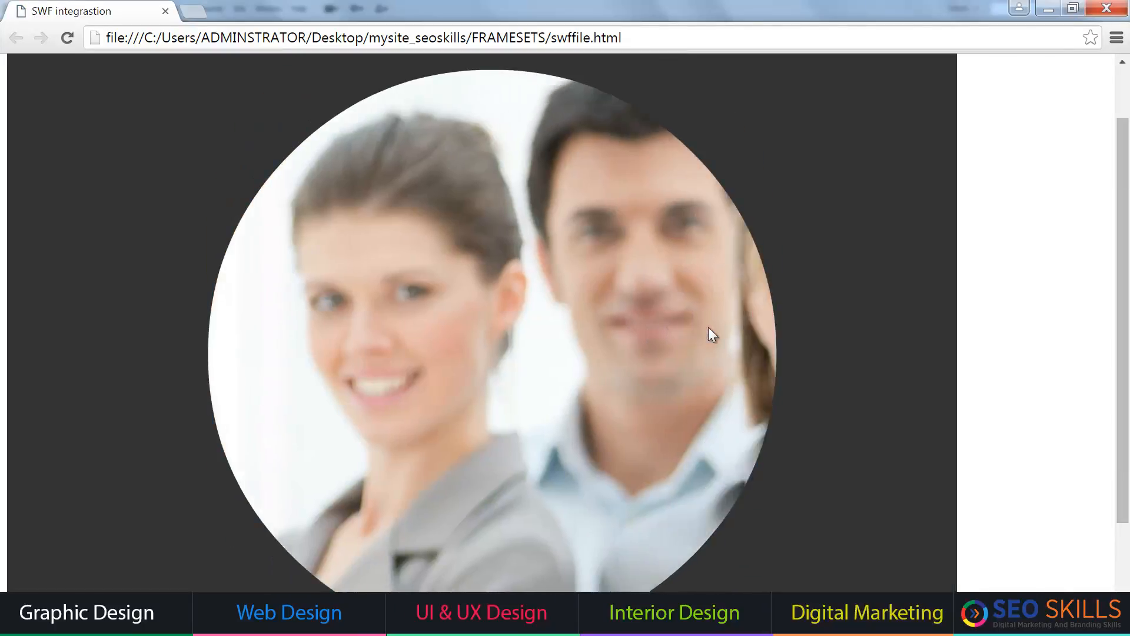